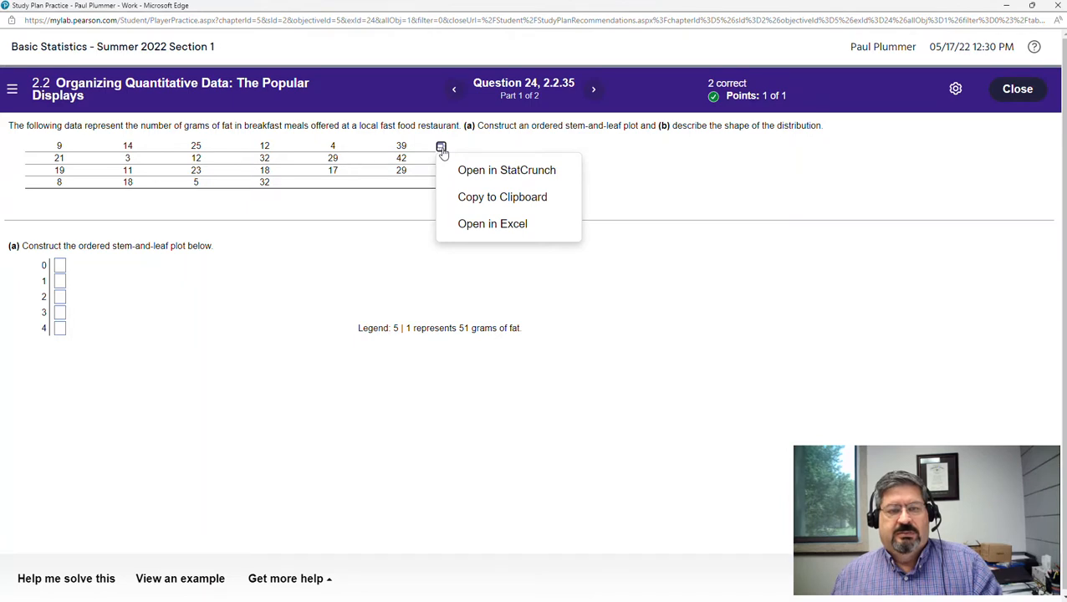
Open the breakfast-meal fat data in StatCrunch and arrange its window side by side with the question window
click(508, 170)
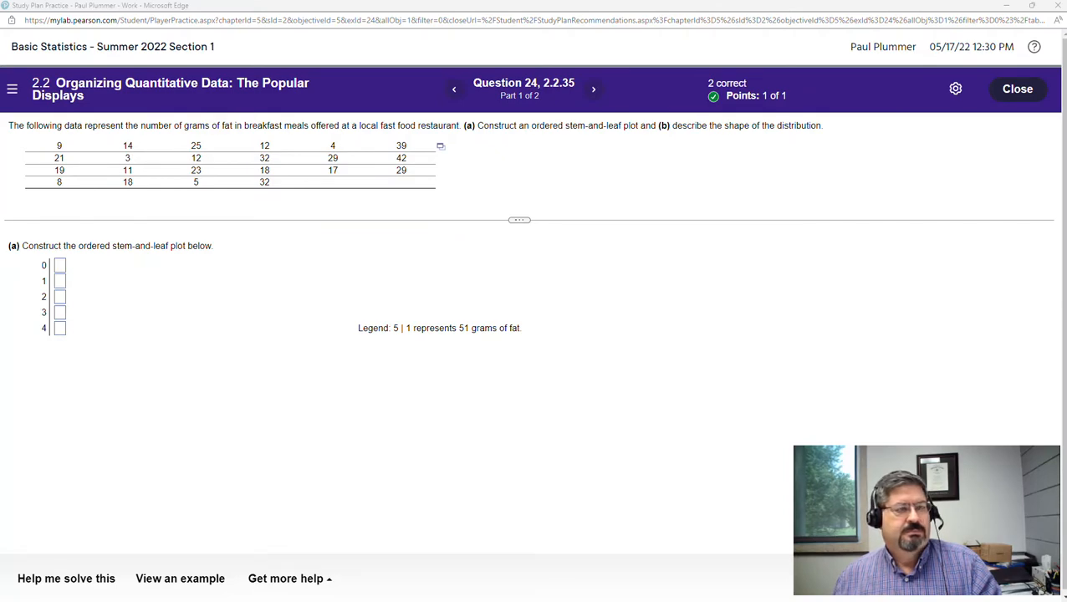
drag(0, 179, 1066, 181)
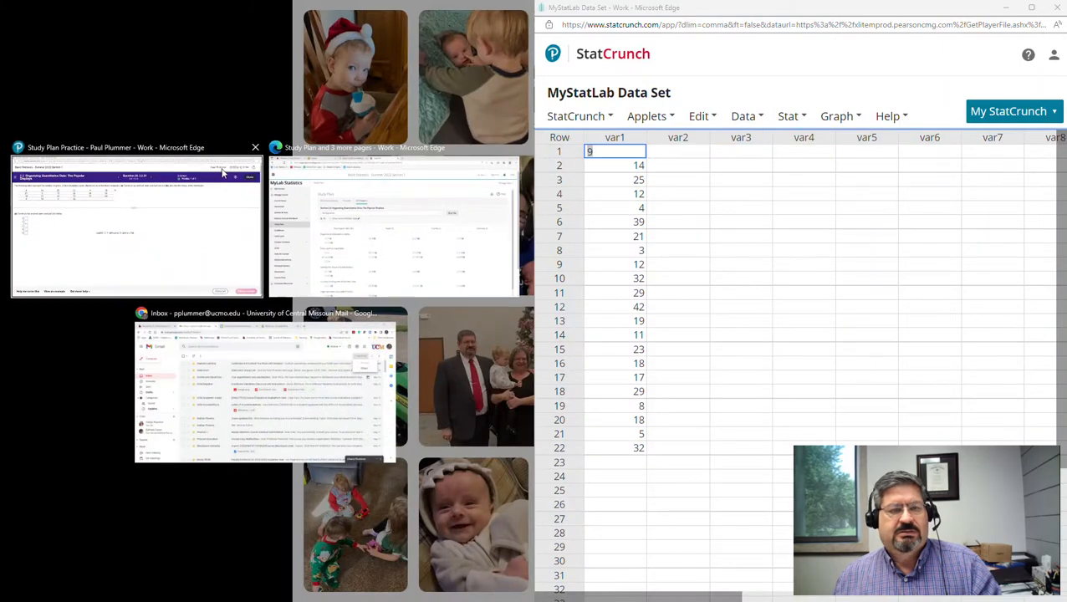
click(183, 195)
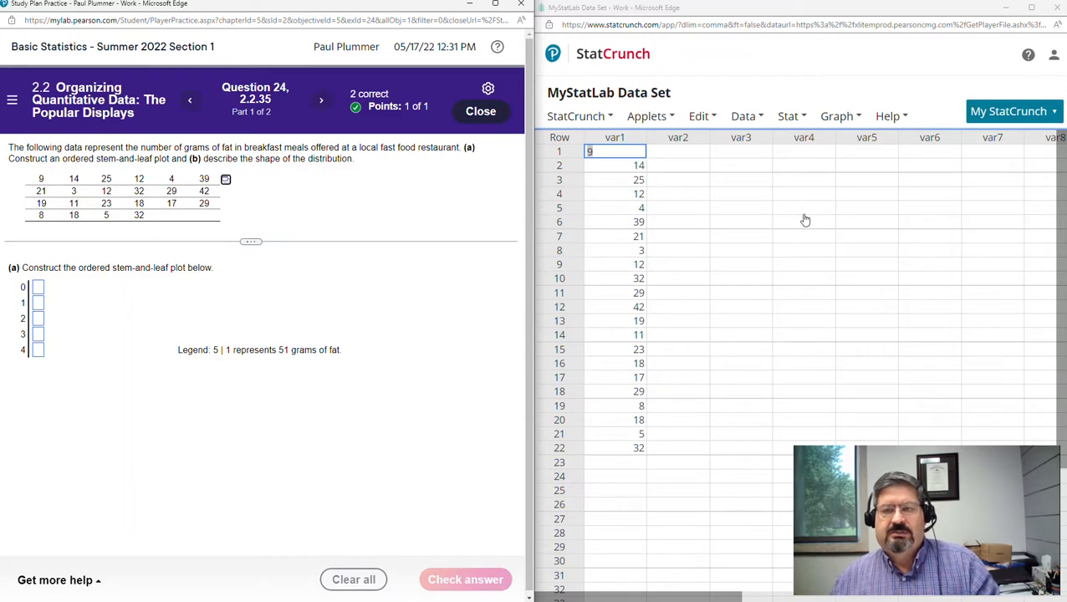
Create a stem-and-leaf plot of var1 with default options, and place the result window over the data columns near var1
click(616, 169)
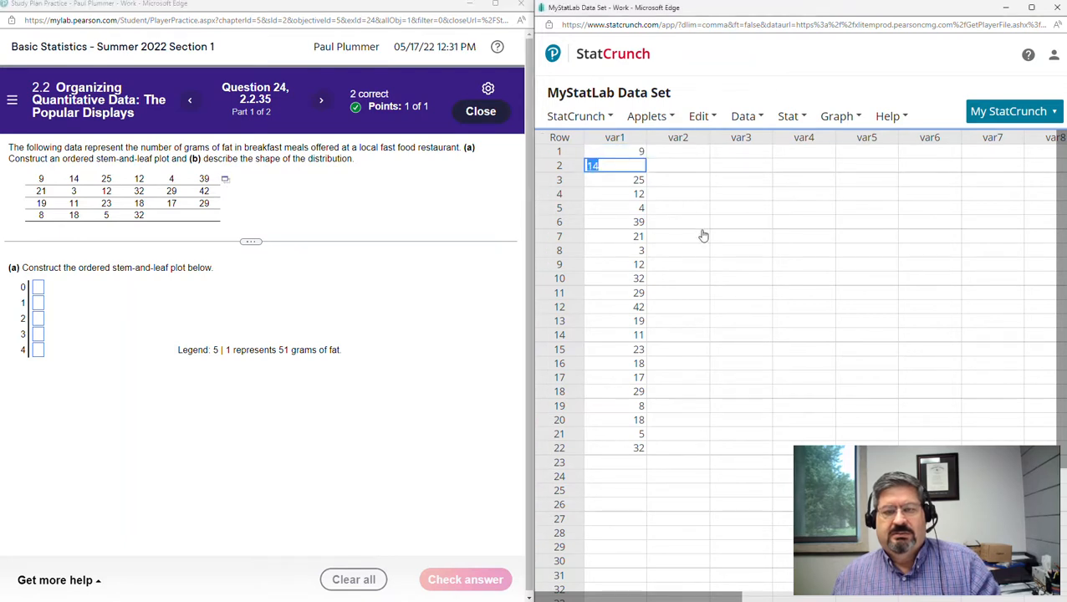
click(676, 151)
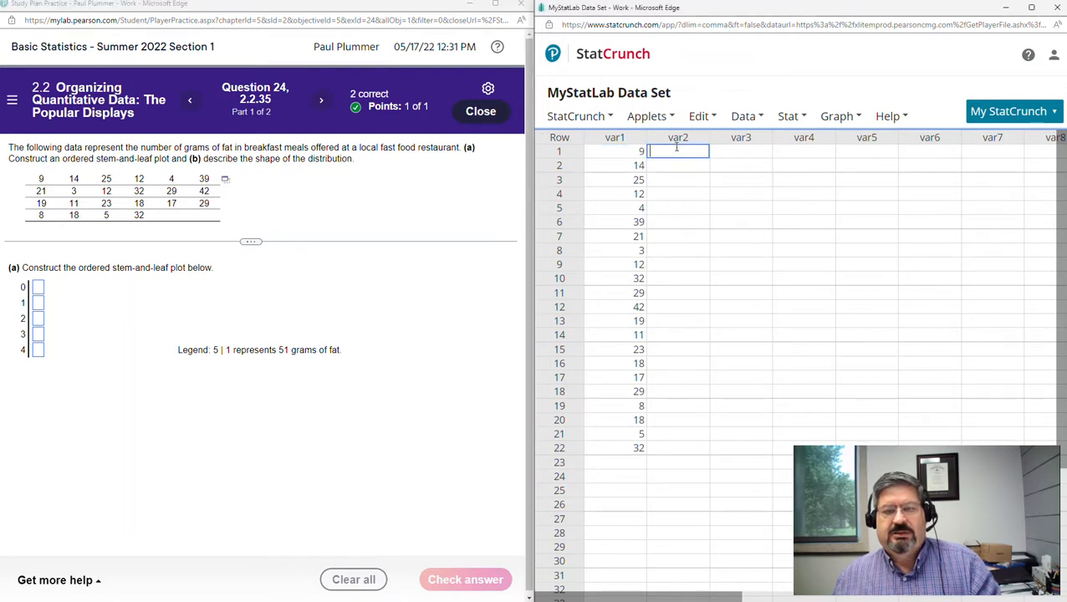
click(843, 120)
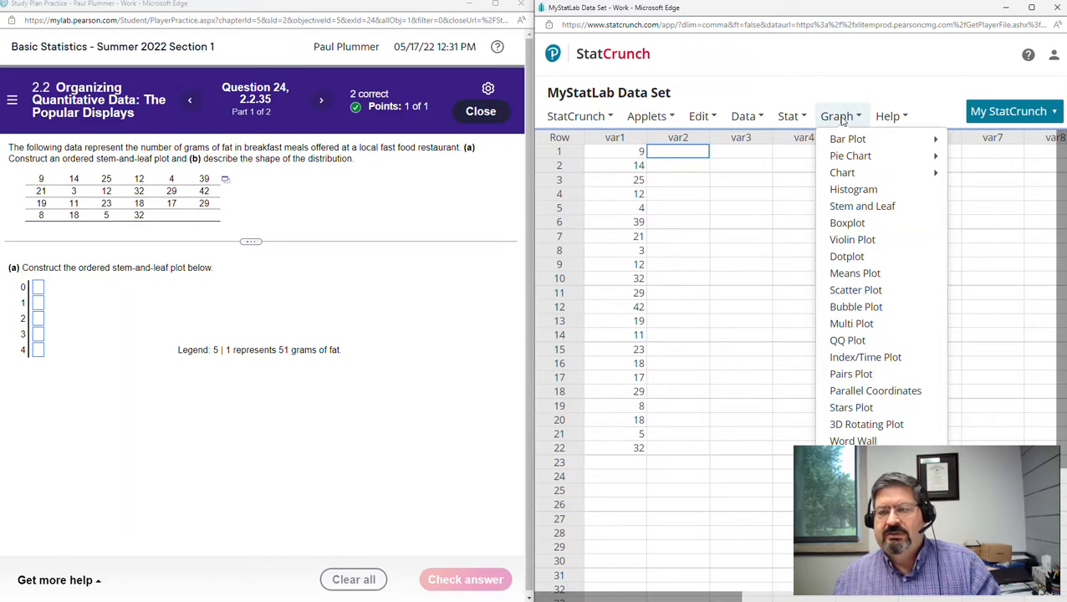
click(865, 209)
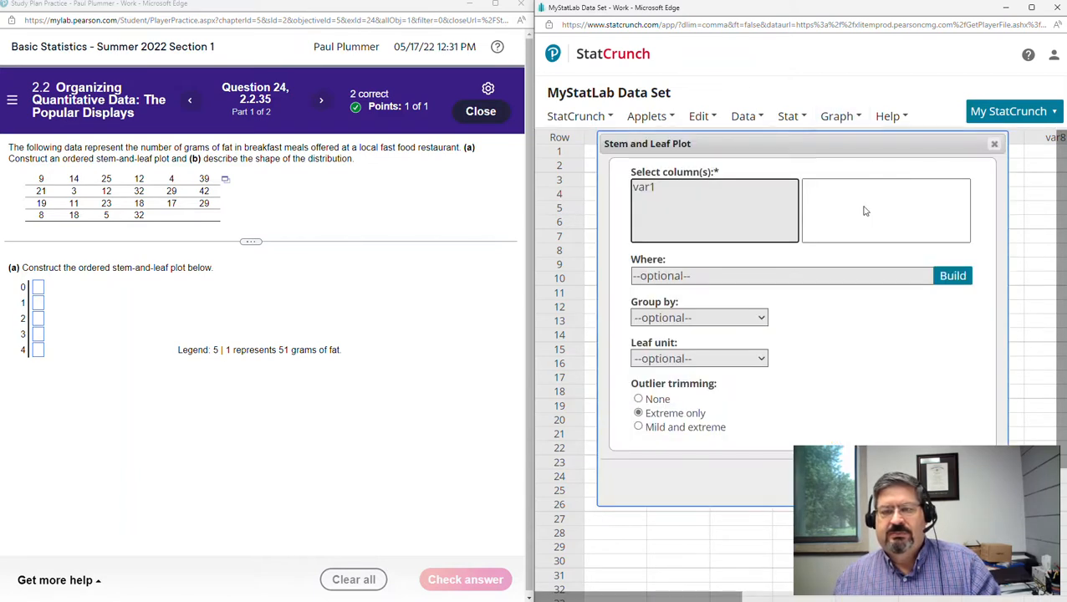
click(643, 191)
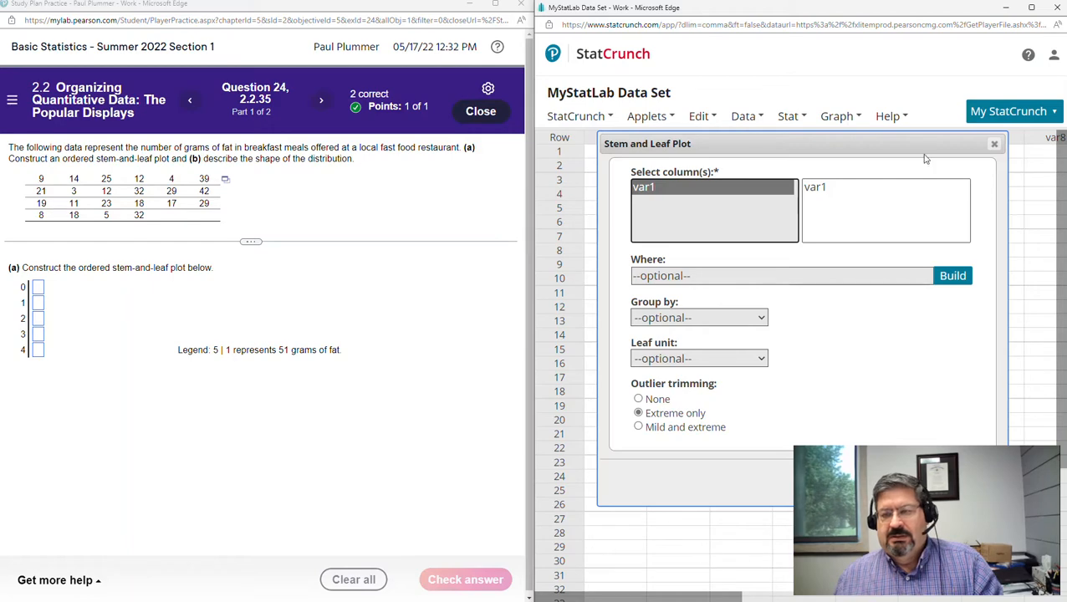
drag(911, 139, 896, 60)
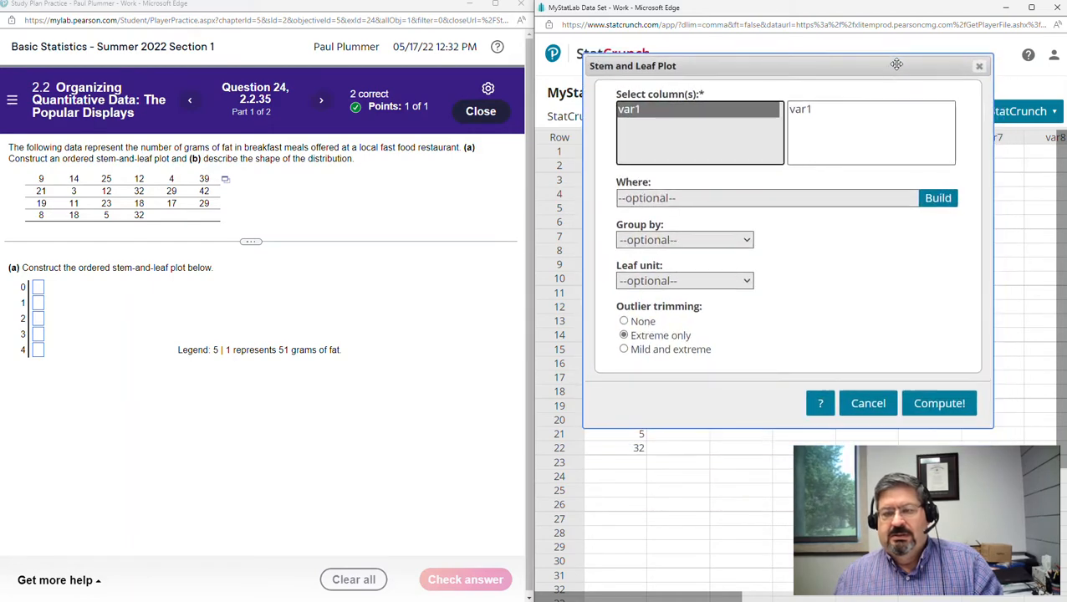
click(941, 405)
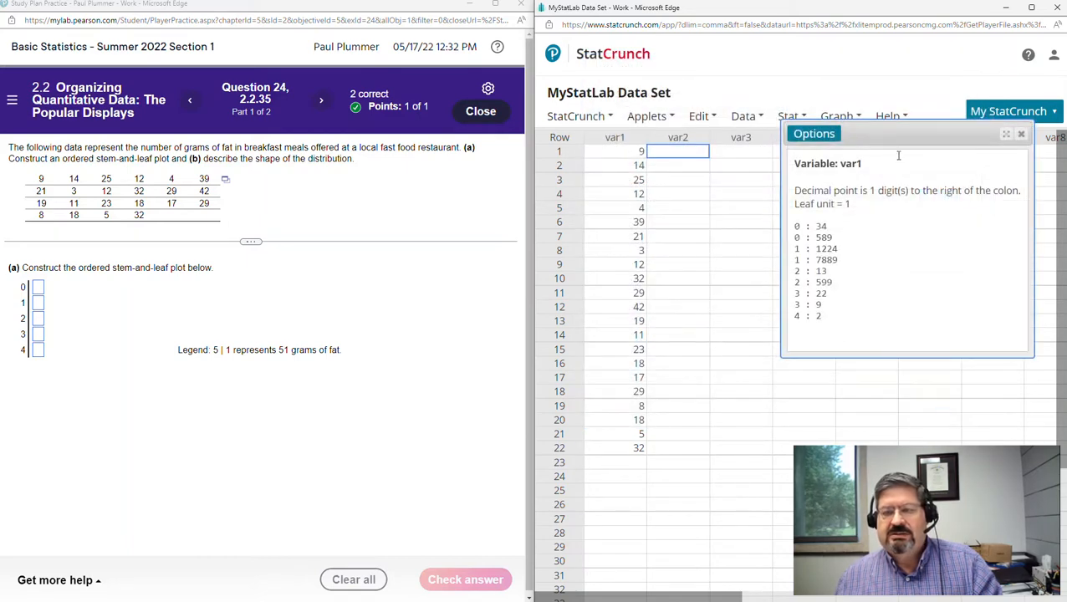
drag(884, 137, 737, 139)
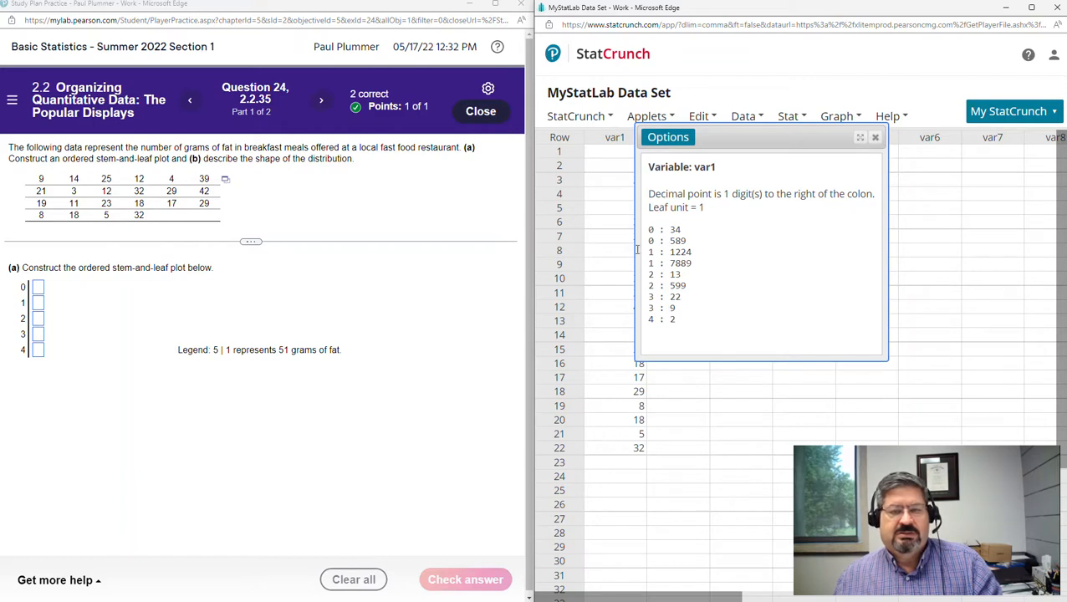
Enter the leaves 34589 for stem 0 in part (a) of the question
click(38, 289)
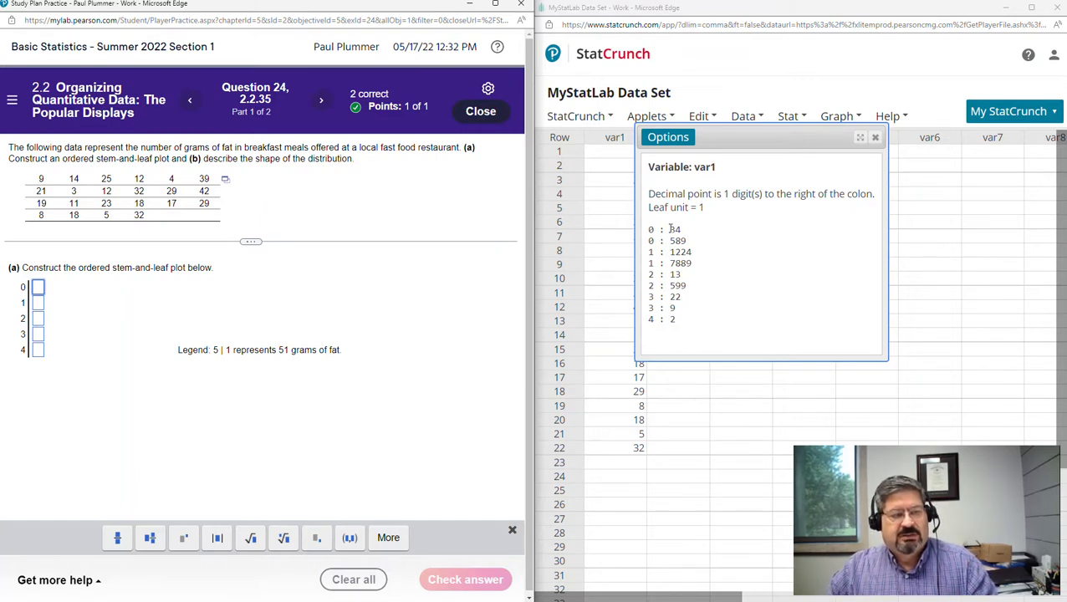
text(3)
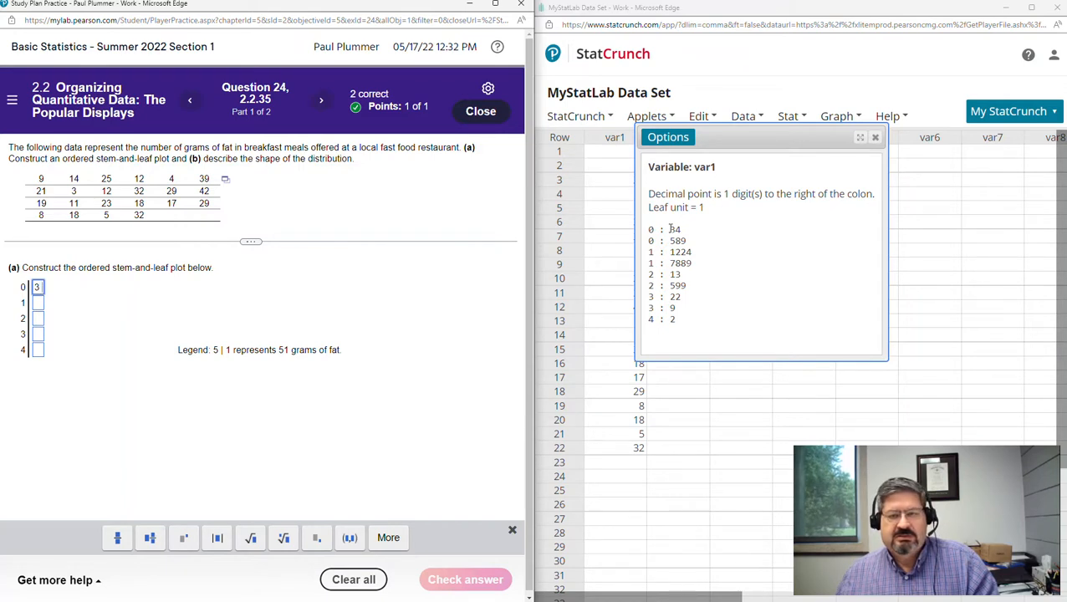
text(4)
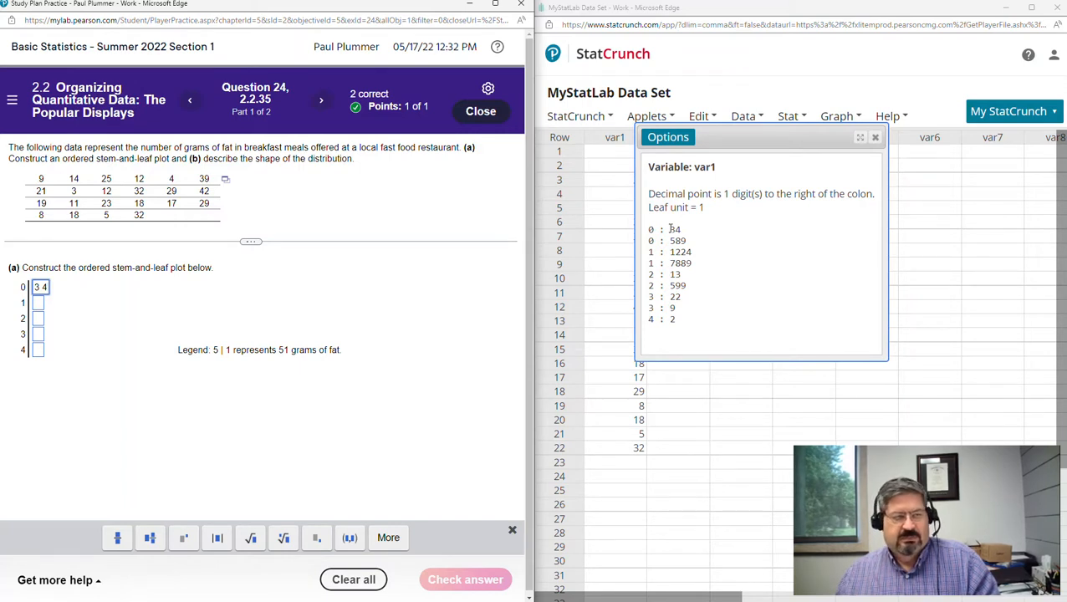
key(BackSpace)
key(BackSpace)
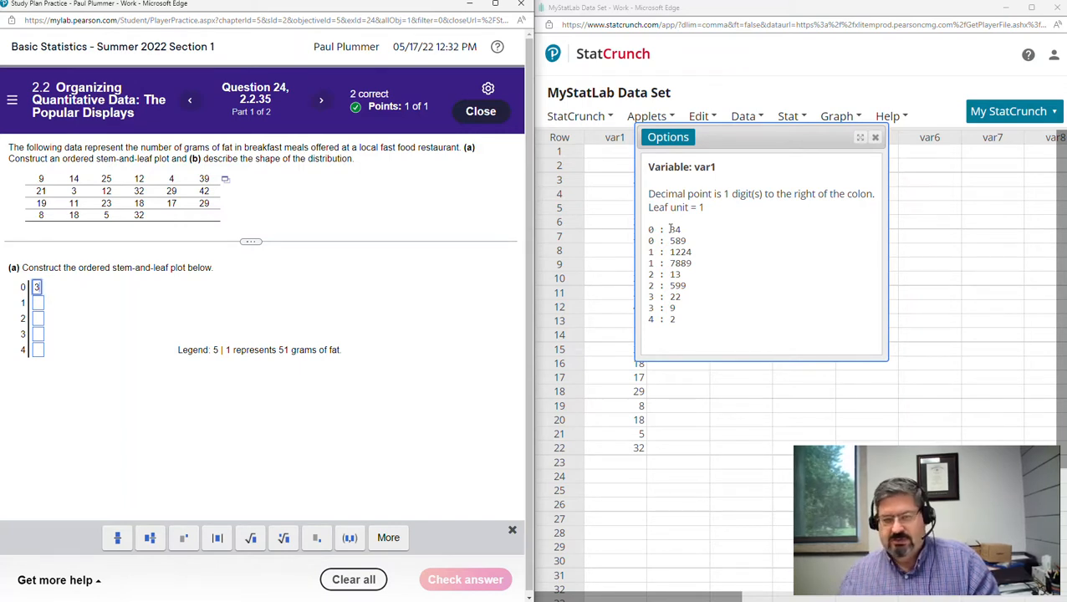
text(458)
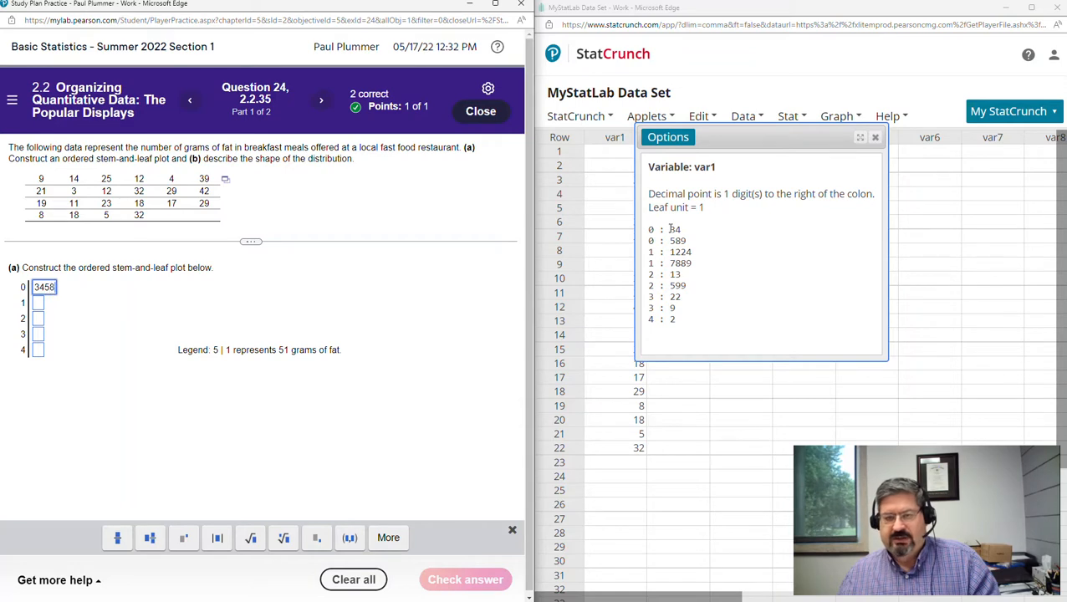
text(9)
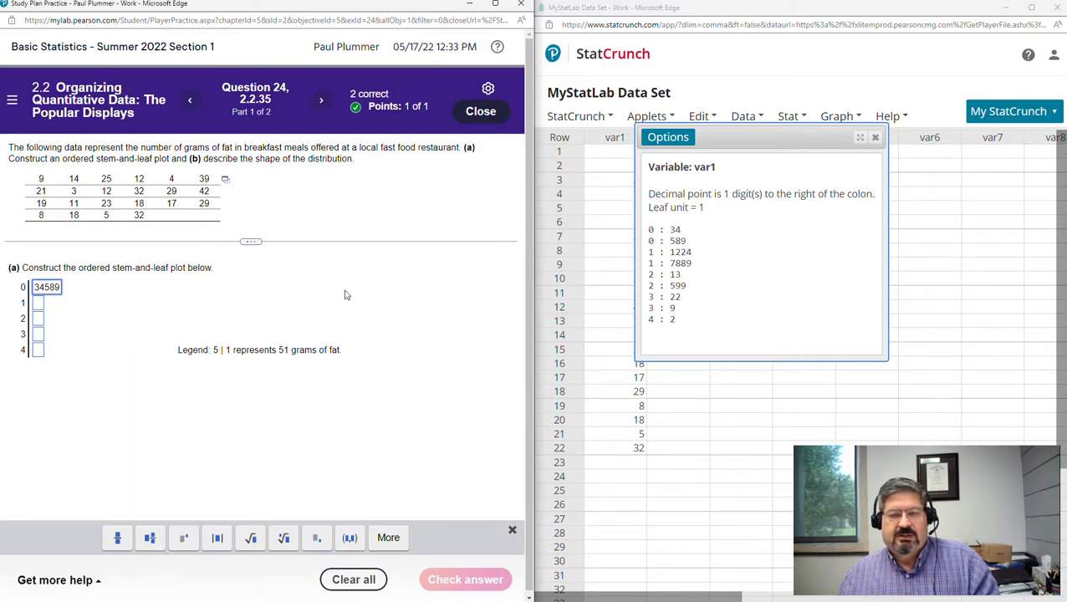
Enter the leaves 12247889 for stem 1 and 13599 for stem 2
click(38, 304)
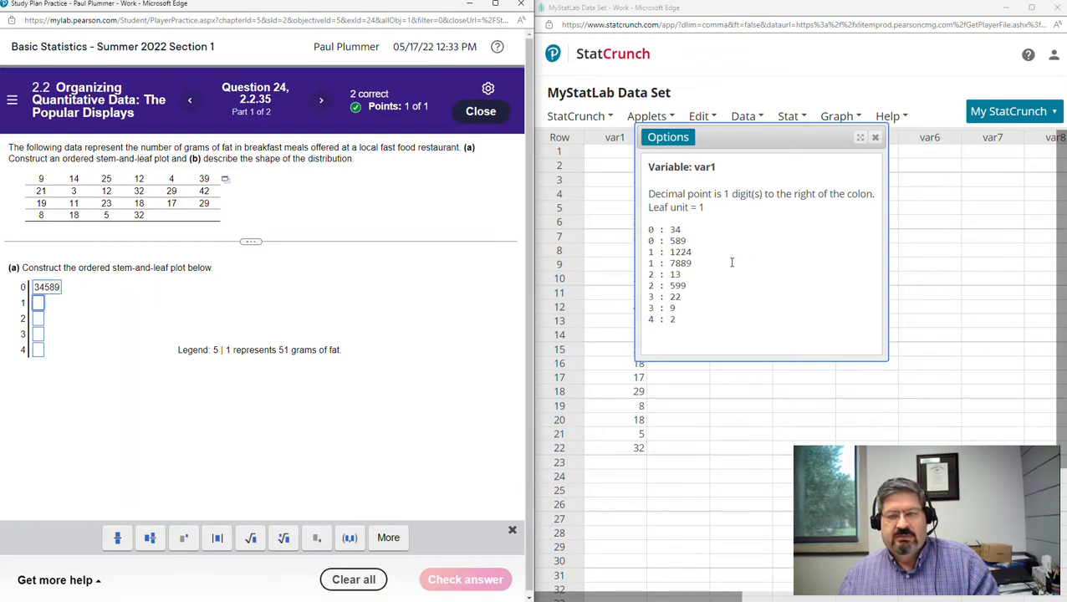
text(1224)
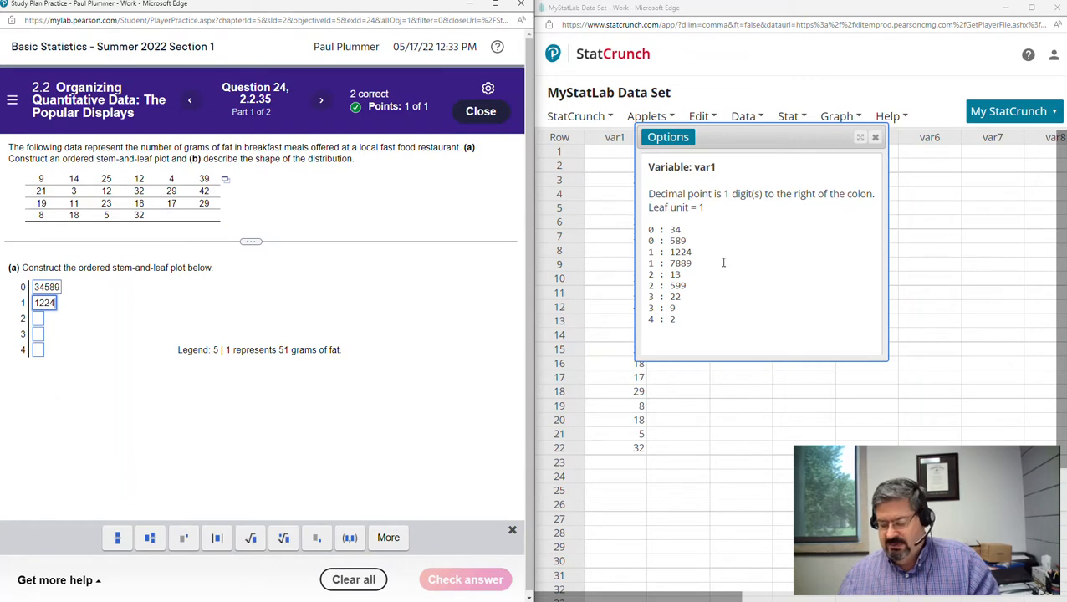
text(7889)
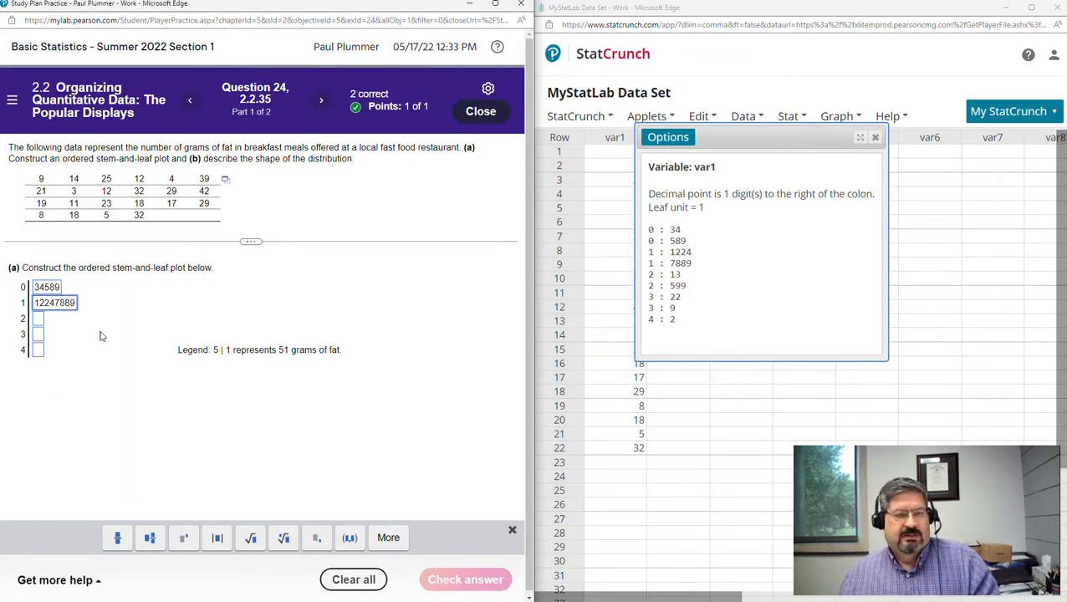
click(40, 319)
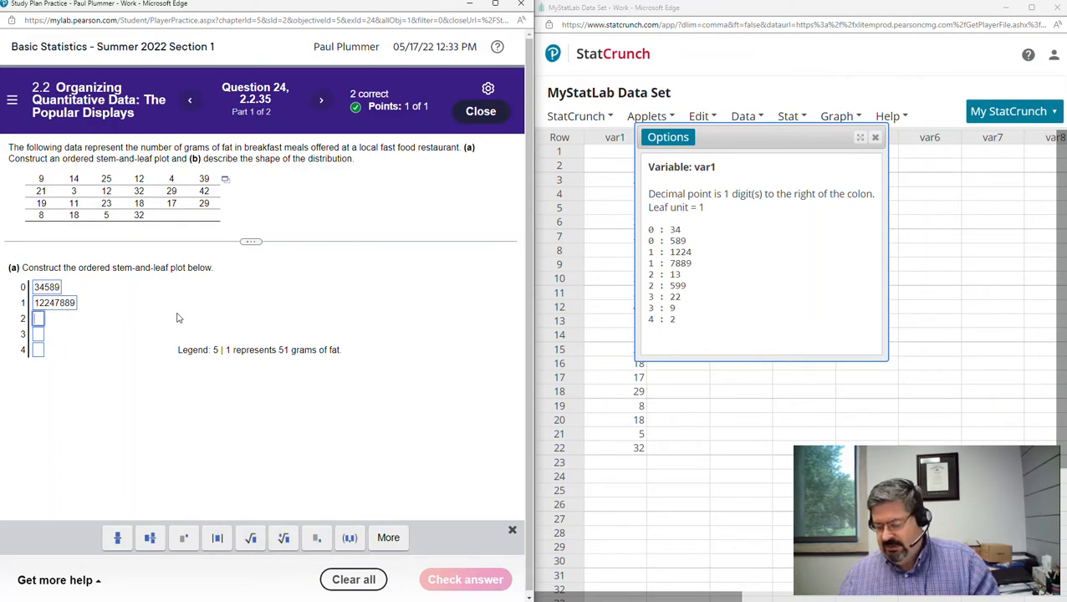
text(13)
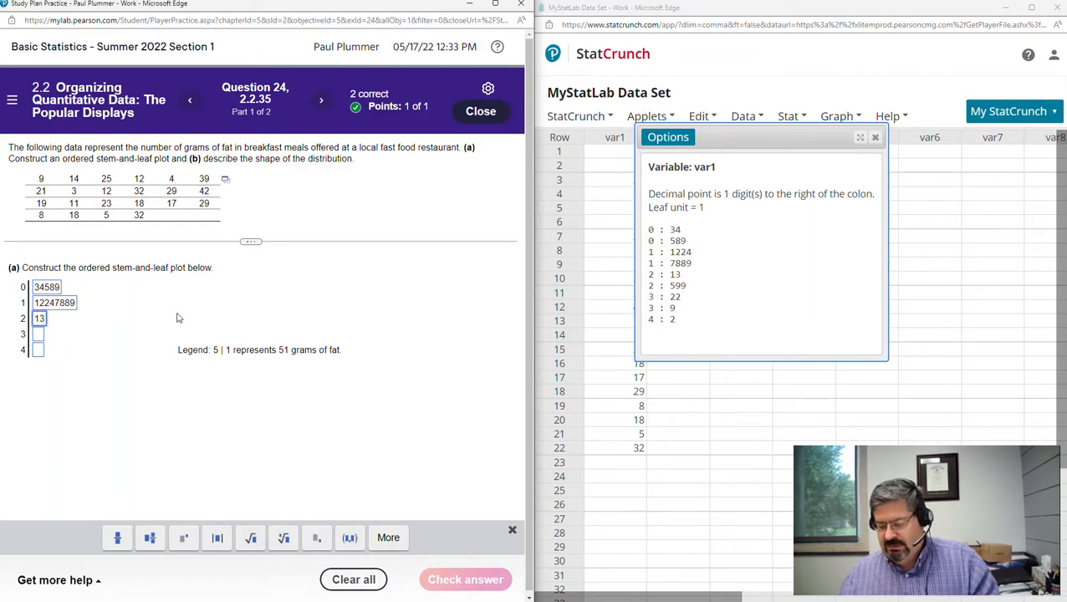
text(599)
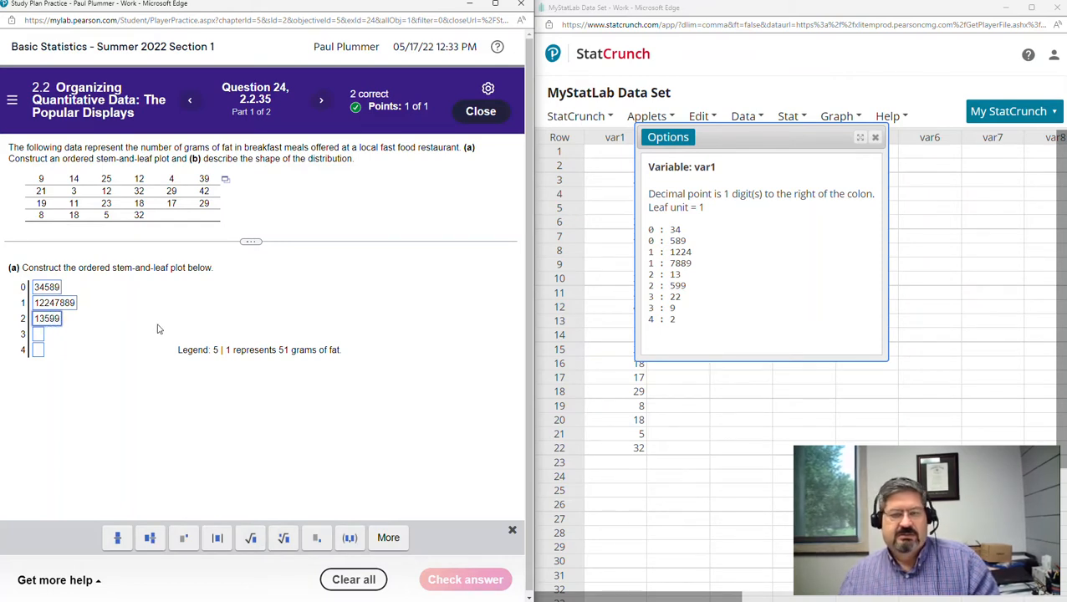
Complete the plot with leaves 229 for stem 3 and 2 for stem 4, and submit part (a) for checking
click(37, 337)
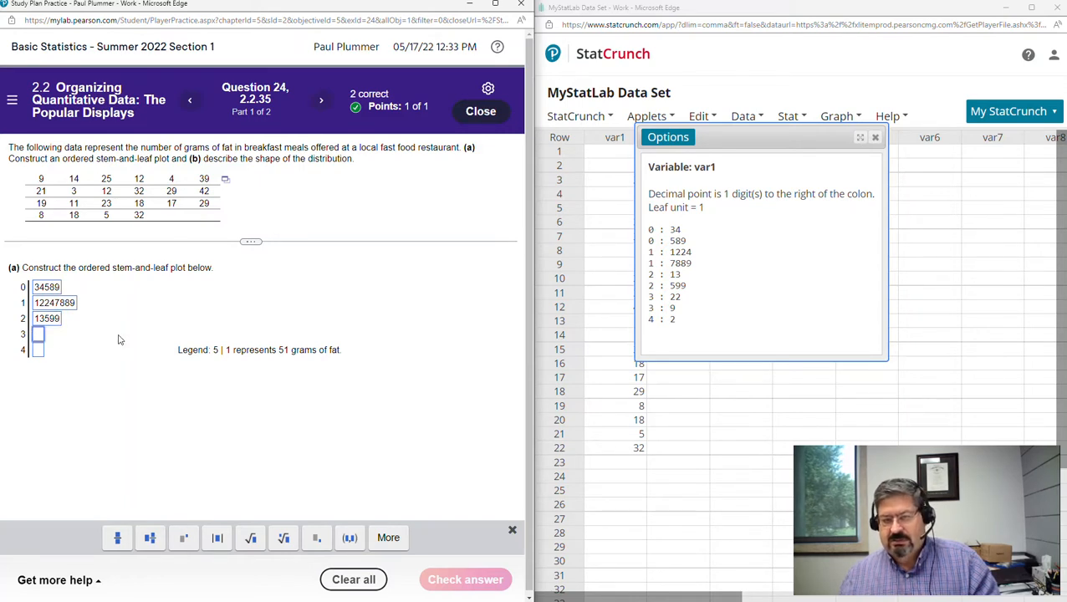
text(229)
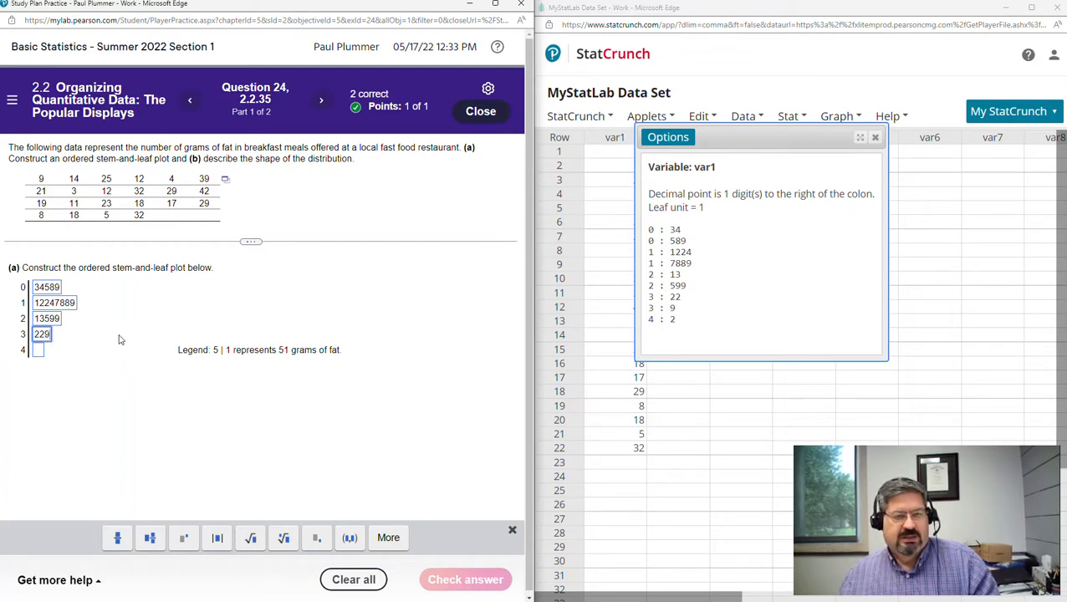
click(38, 351)
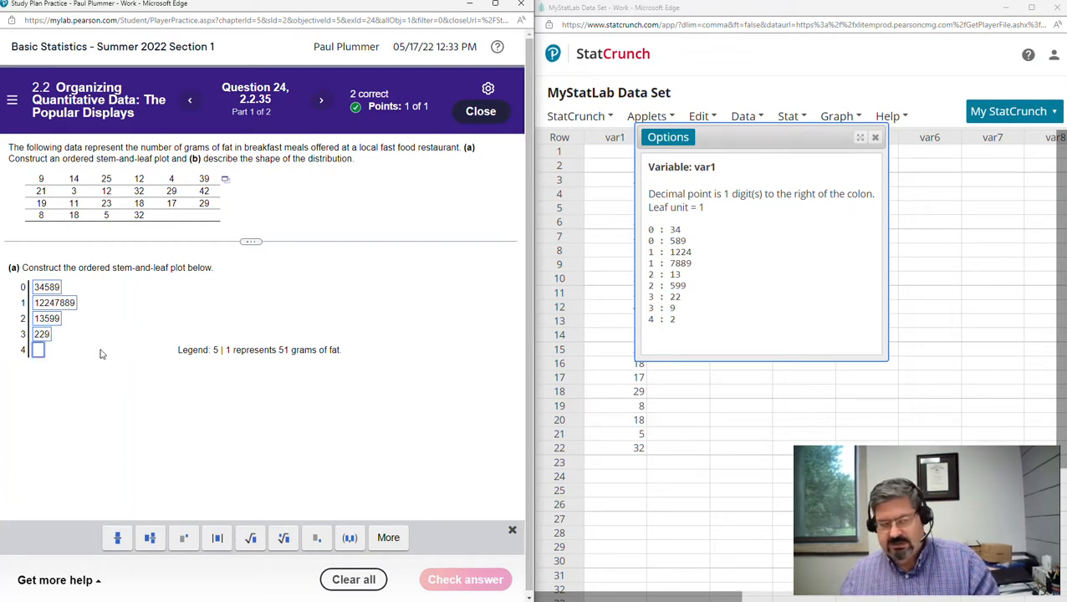
text(2)
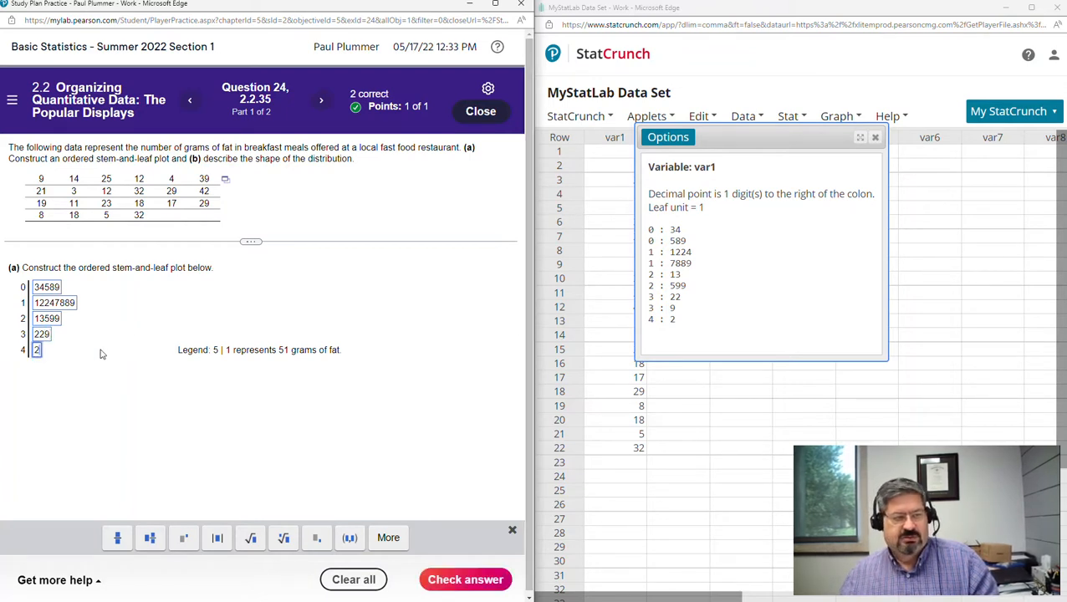
click(465, 583)
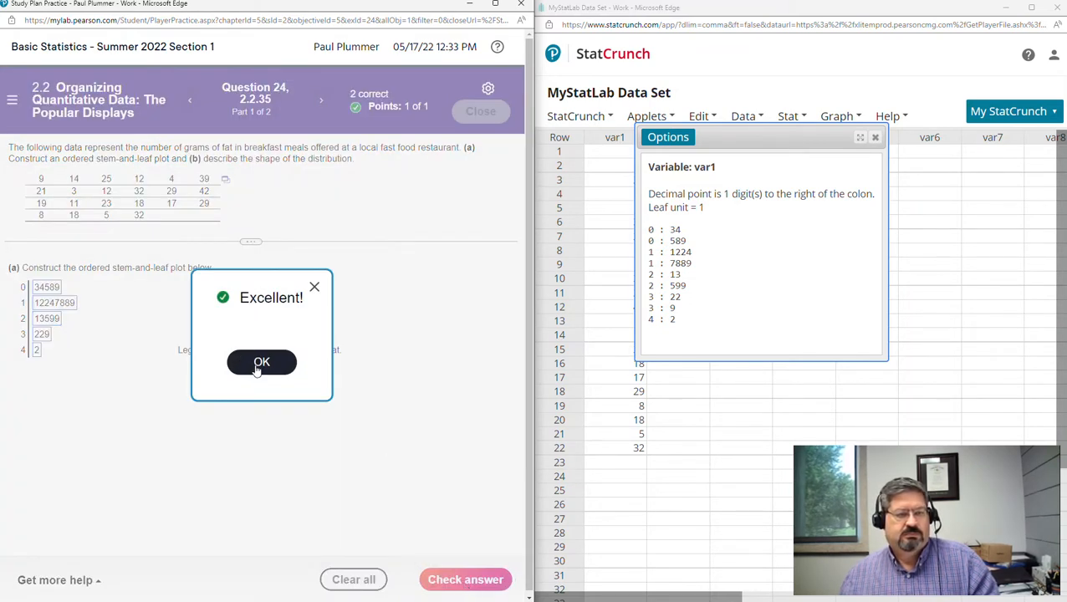
click(260, 363)
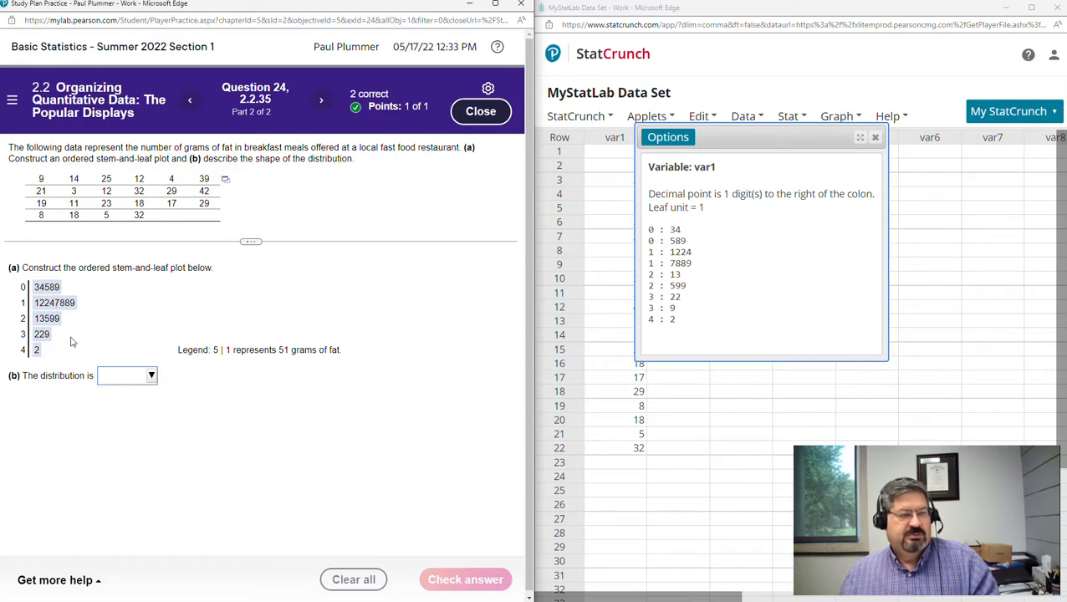
Answer part (b) by describing the distribution as skewed right, and submit it for checking
click(151, 377)
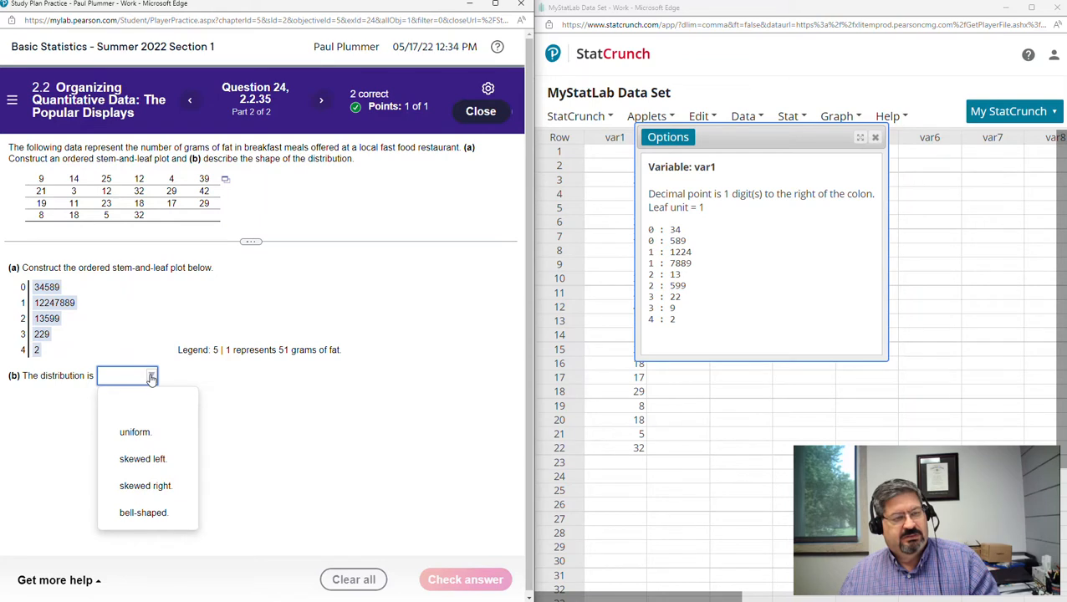
click(161, 484)
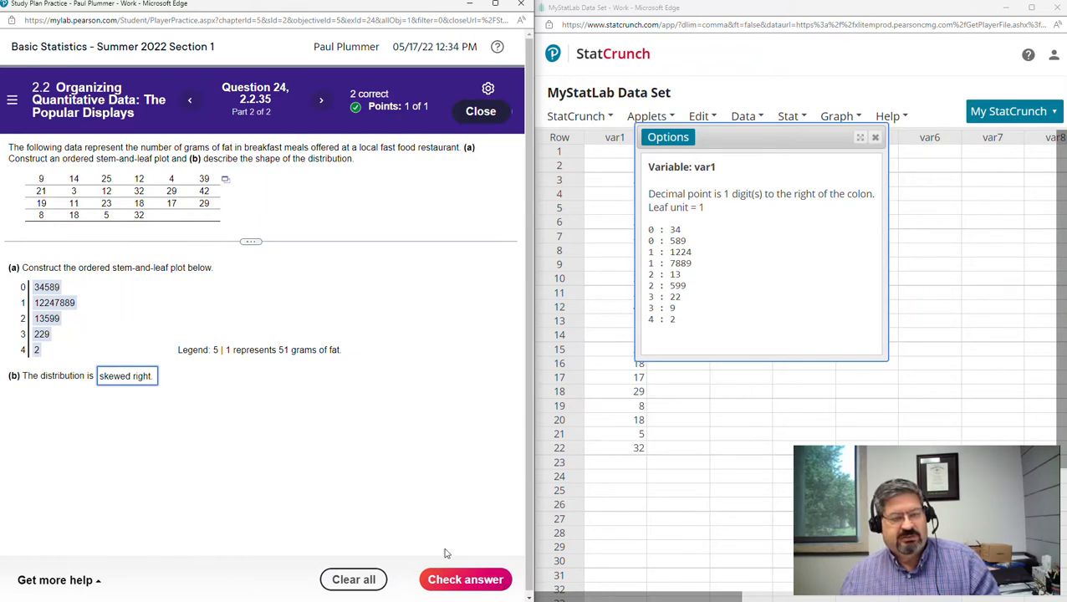
click(468, 579)
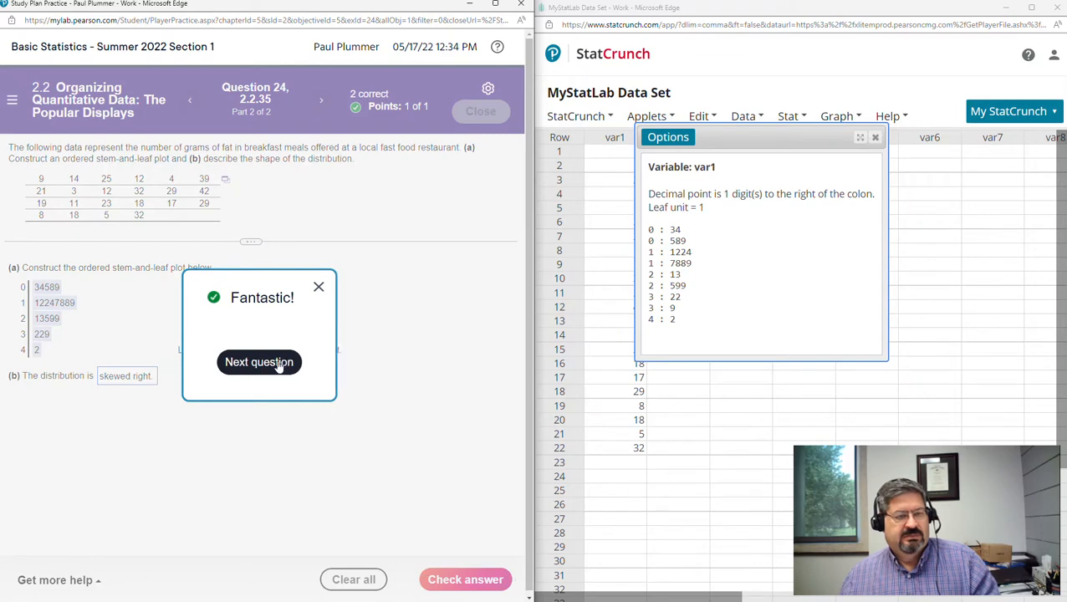
Leave the completed question and open question 2.2.40 from the Study Plan Overview
click(279, 364)
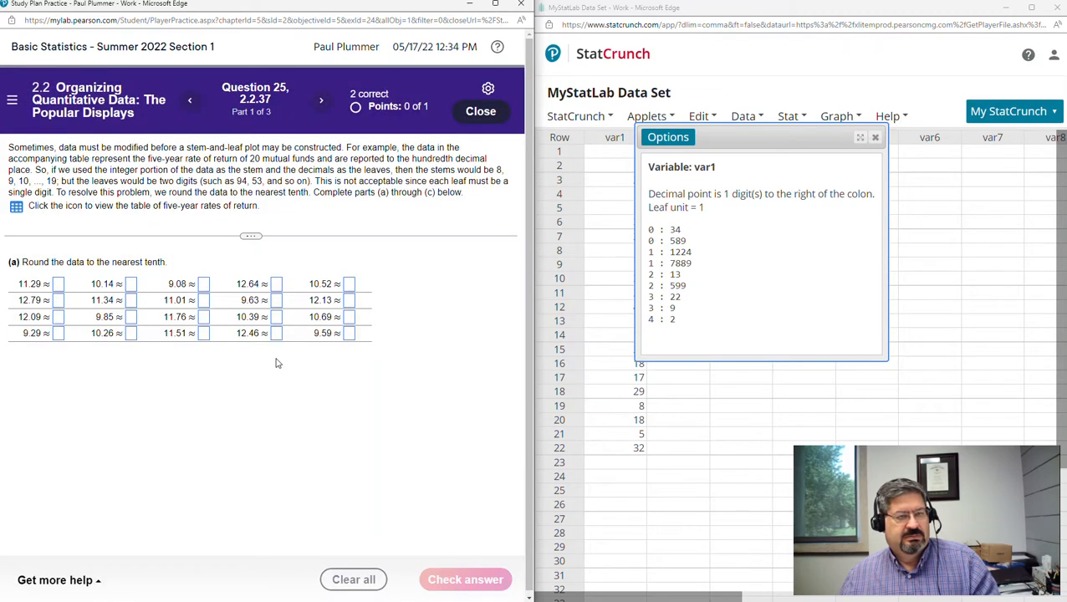
click(13, 102)
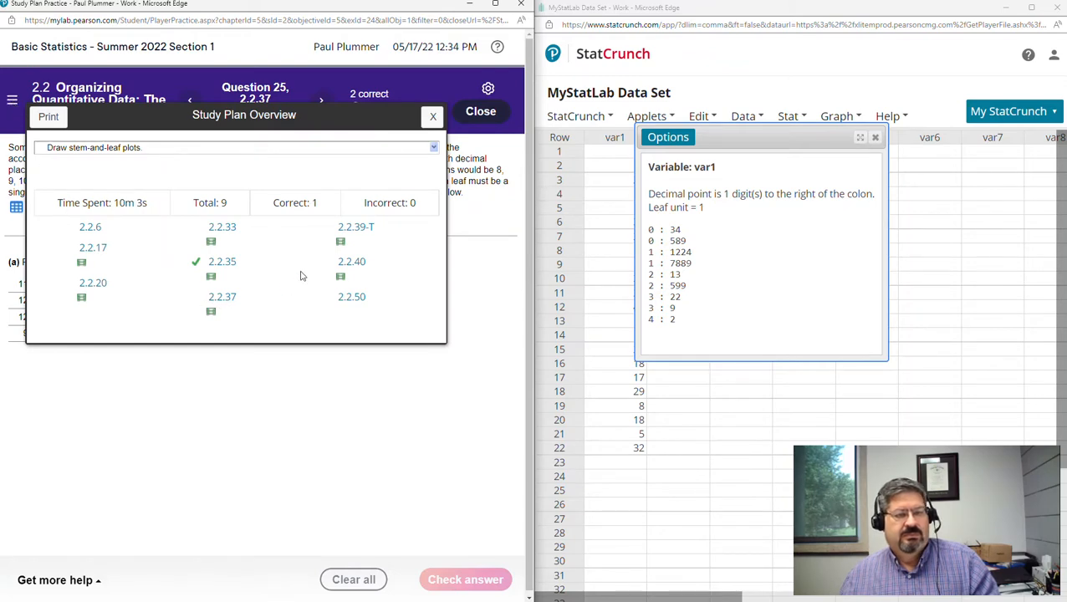
click(360, 266)
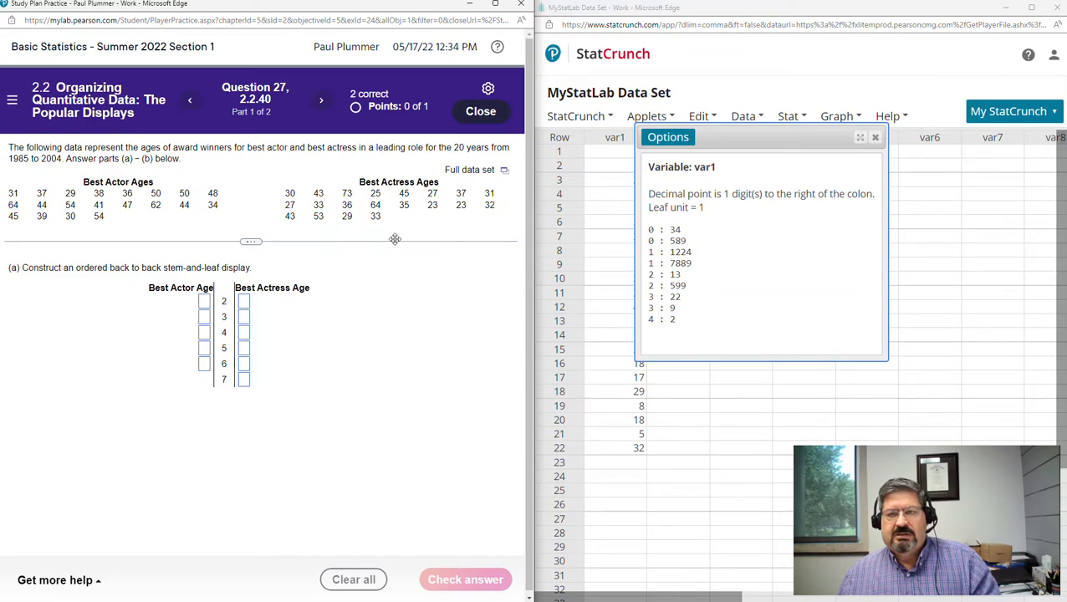
Close the old StatCrunch data window, open question 2.2.40's full data set in StatCrunch, and place it beside the question
click(1059, 9)
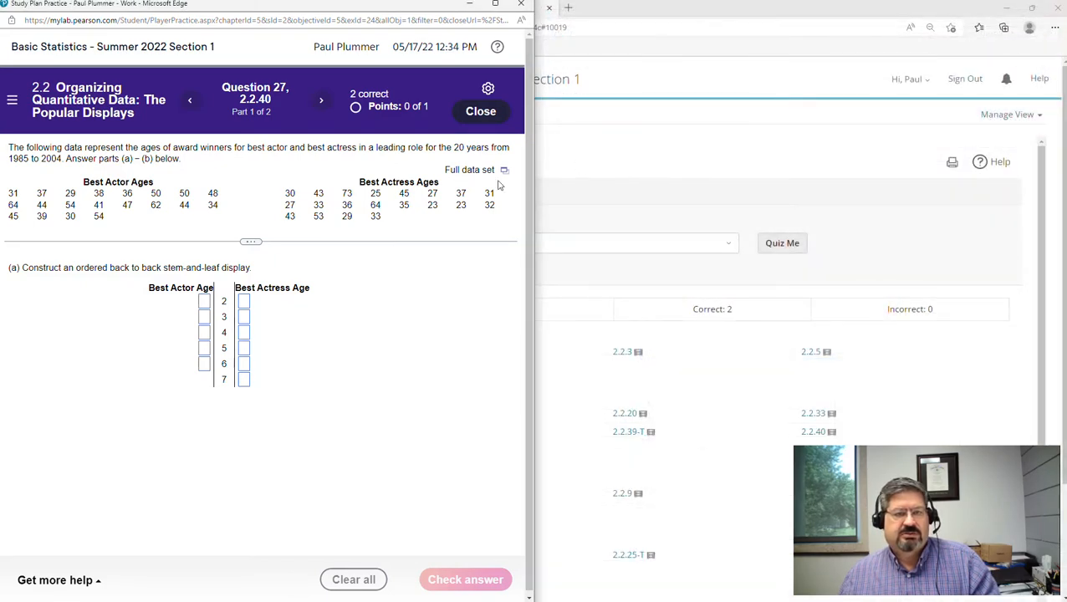
click(505, 172)
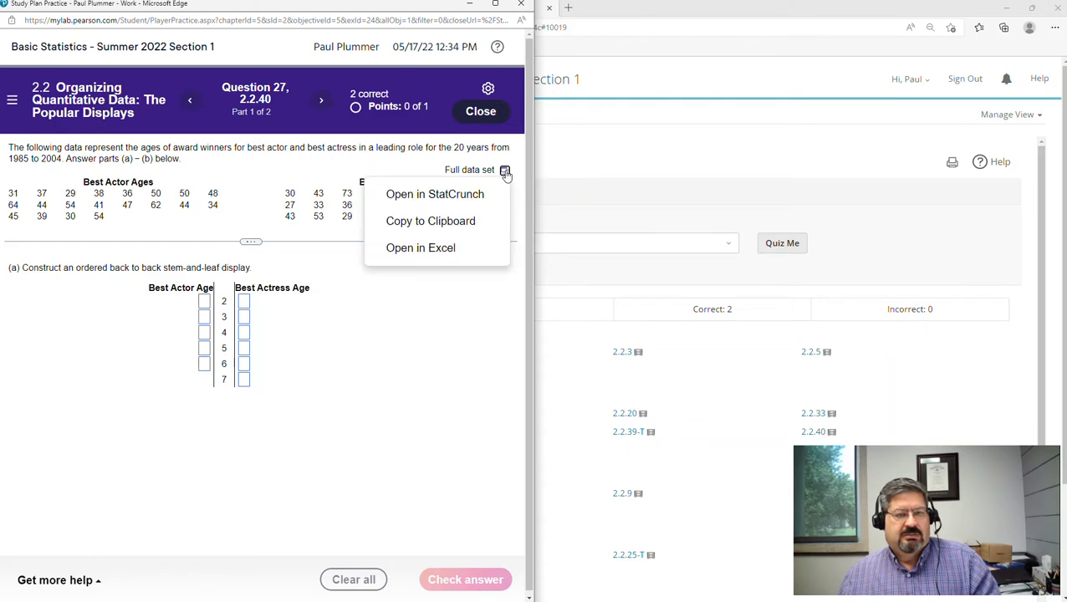
click(434, 194)
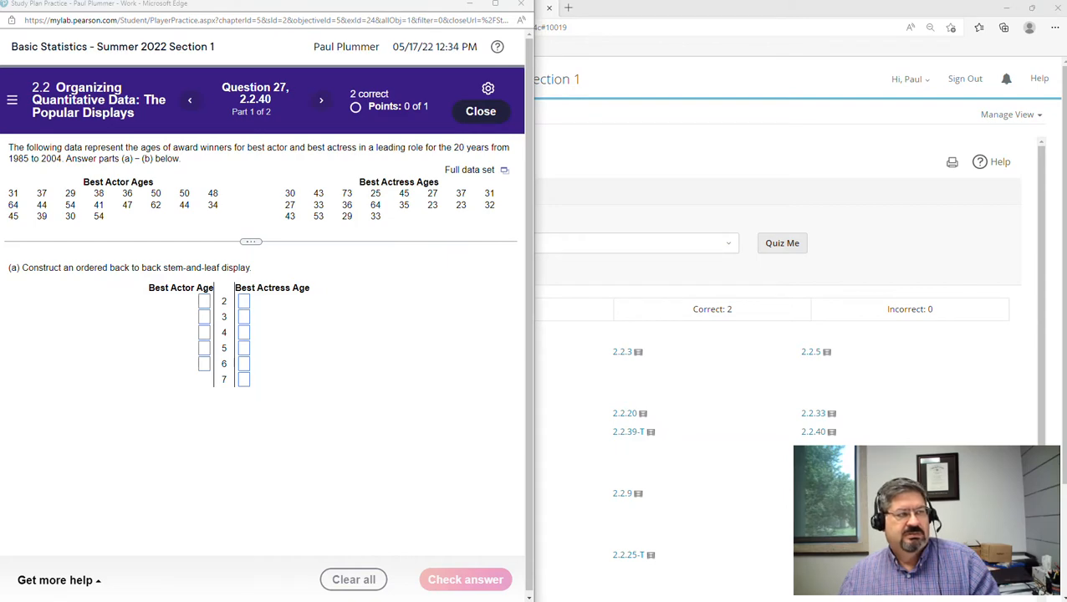
key(super+Right)
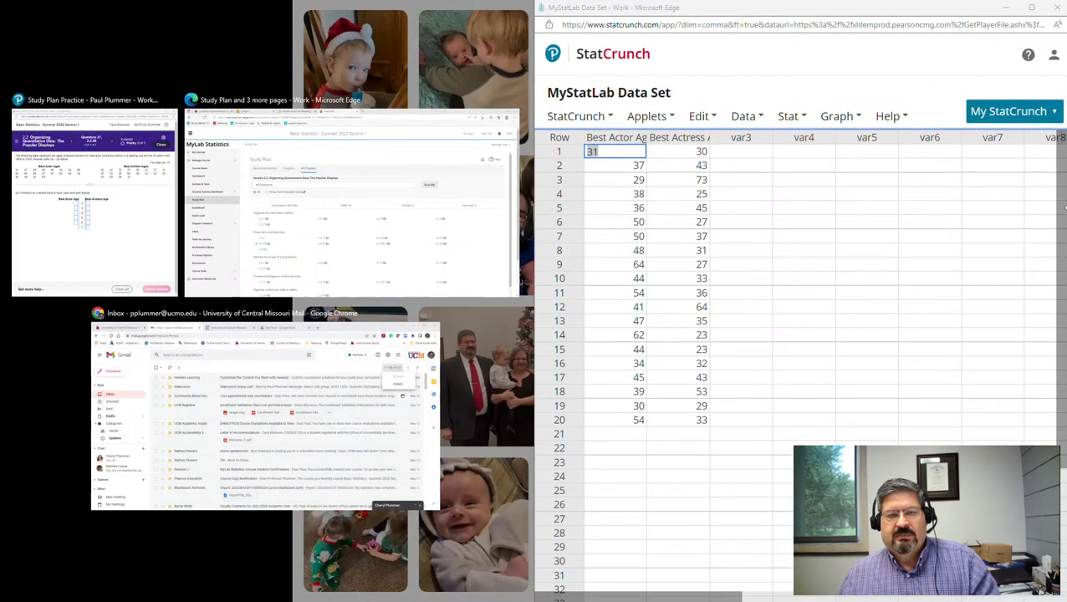
click(46, 204)
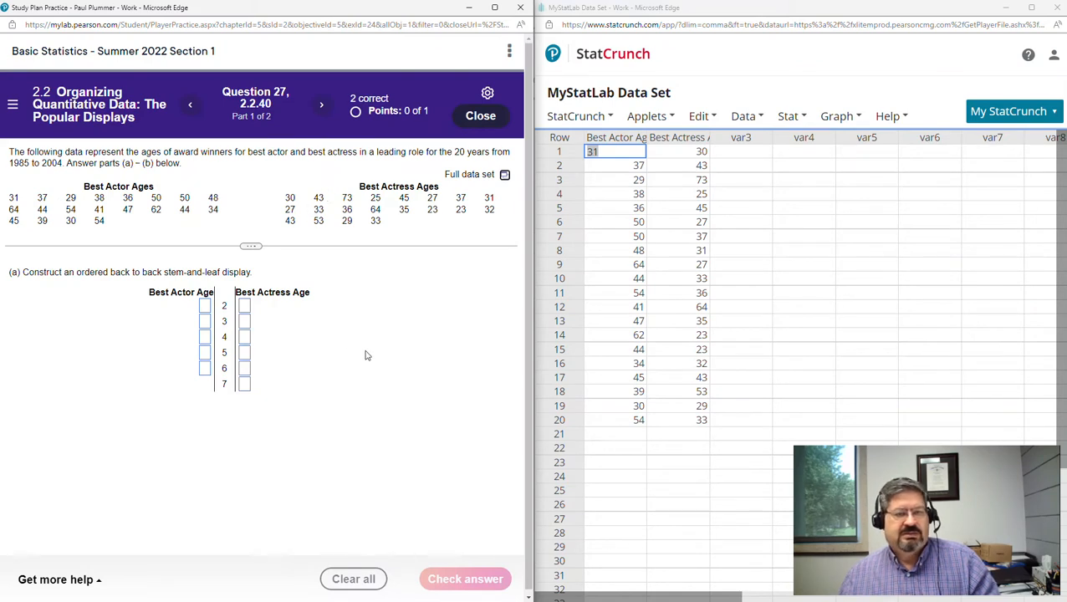
Set up a stem-and-leaf plot using the Best Actor Ages and Best Actress Ages columns
click(827, 116)
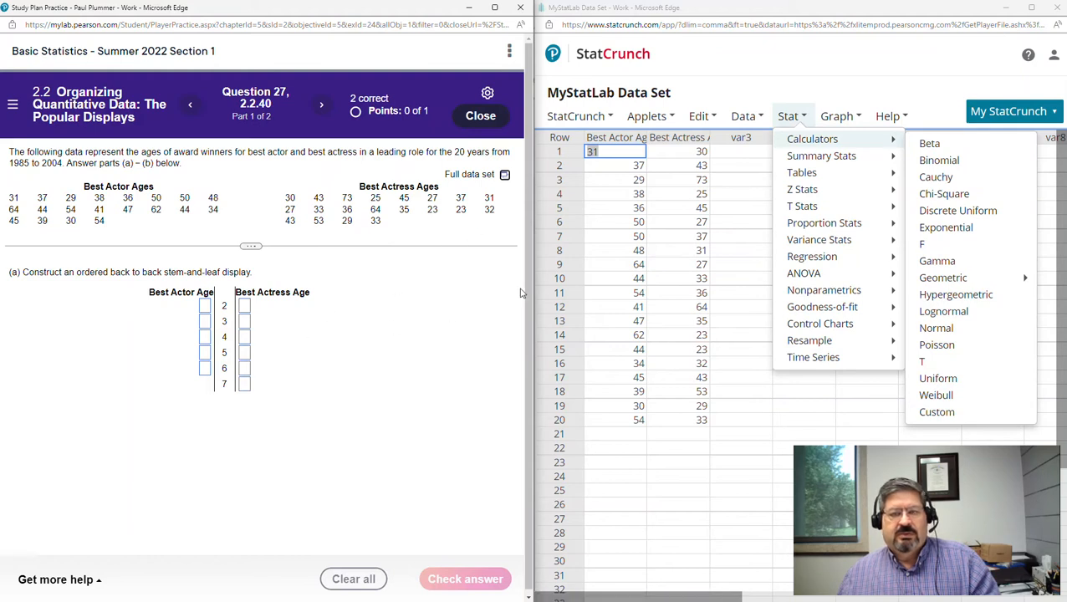
mouse_move(855, 123)
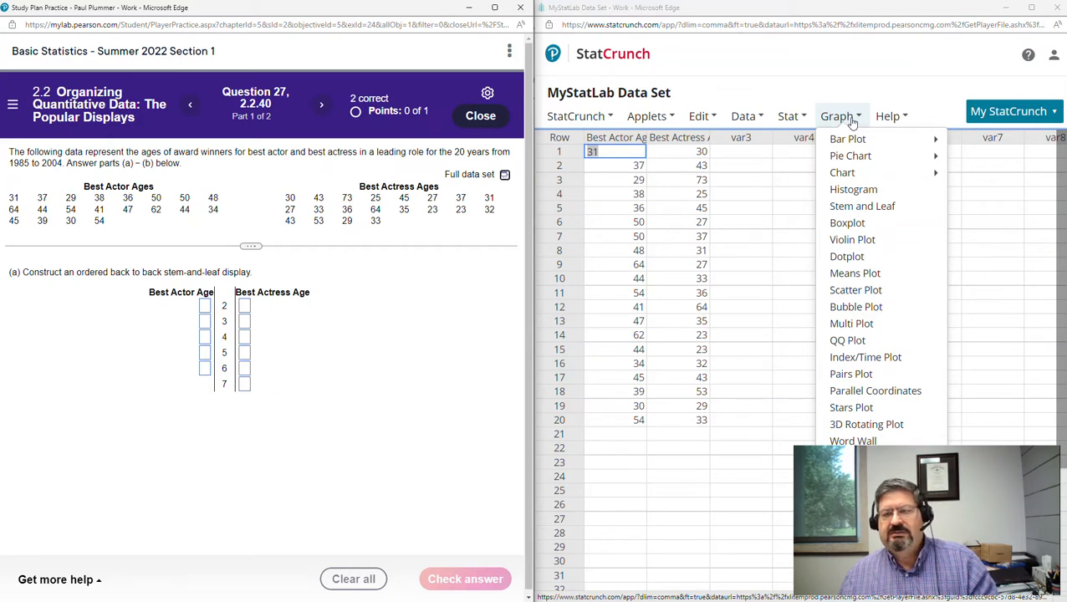
click(870, 209)
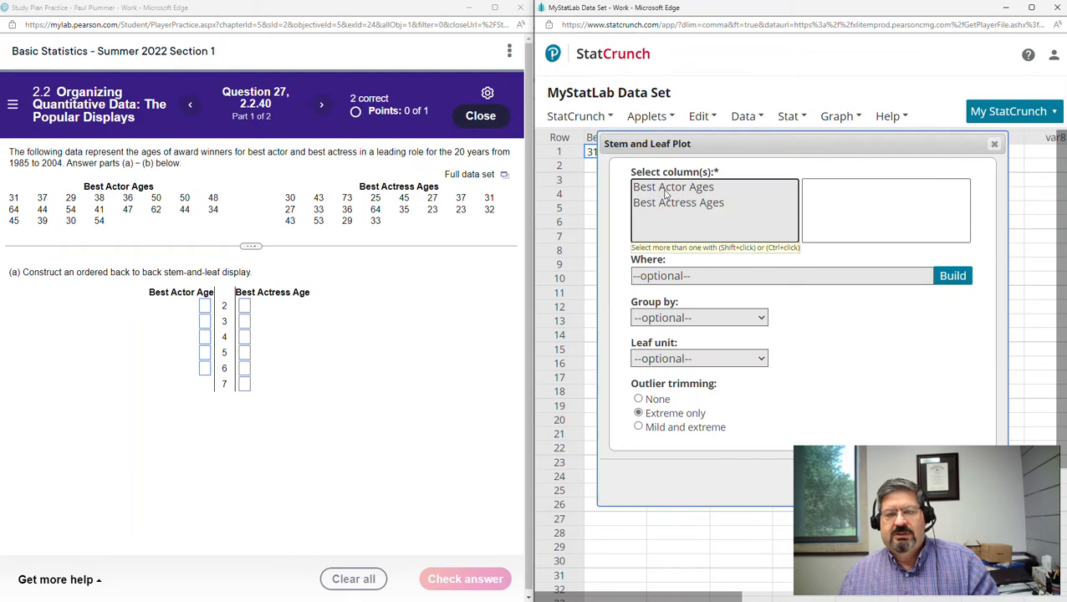
drag(673, 189, 675, 208)
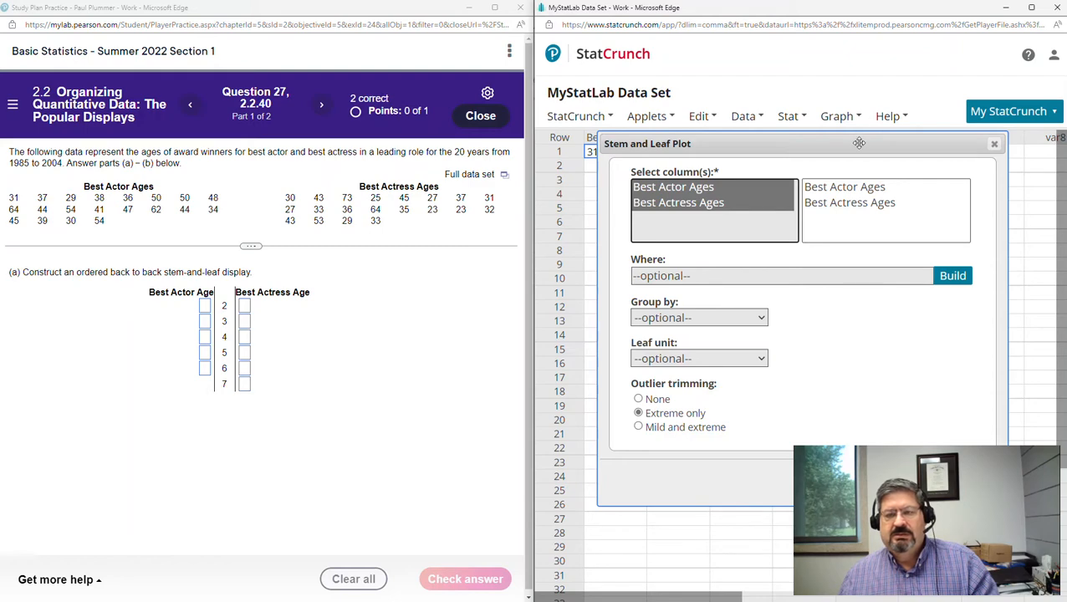
drag(859, 143, 851, 50)
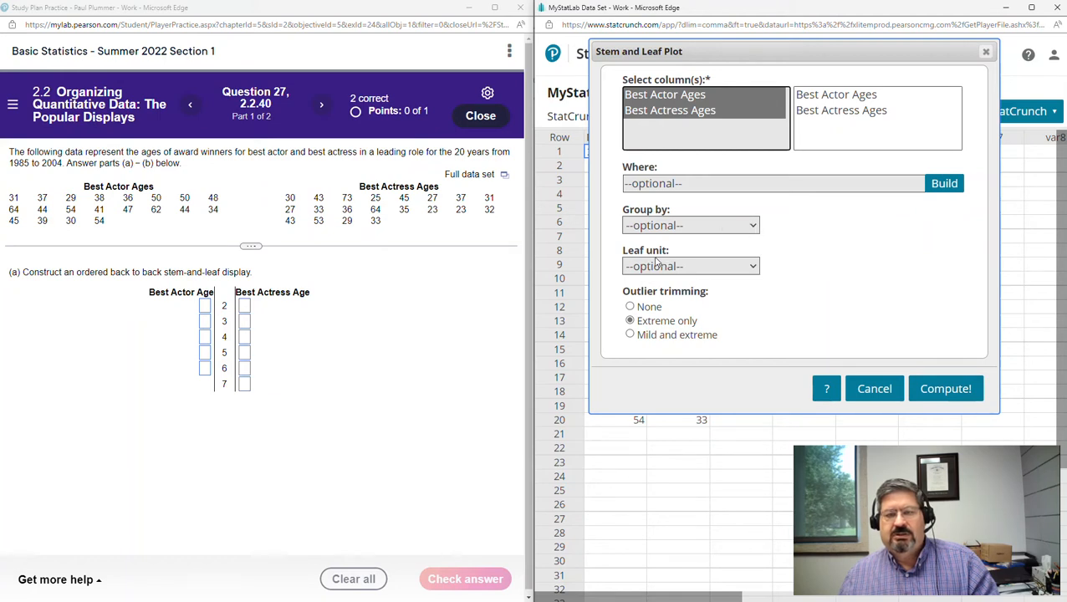
Try leaf unit 1, return it to the unspecified optional setting, and compute the stem-and-leaf plots
click(753, 267)
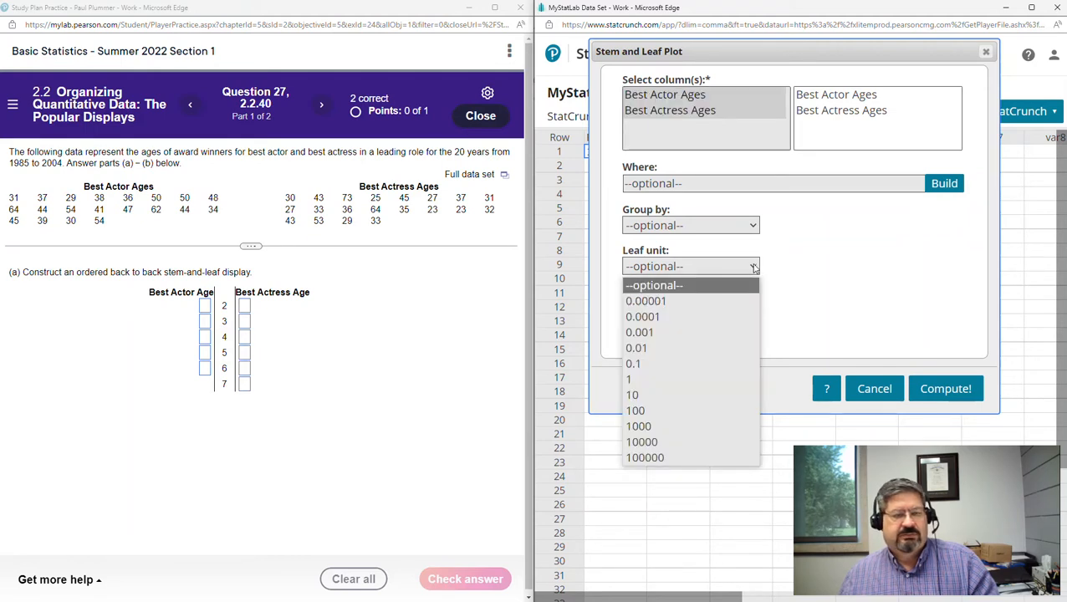
click(631, 380)
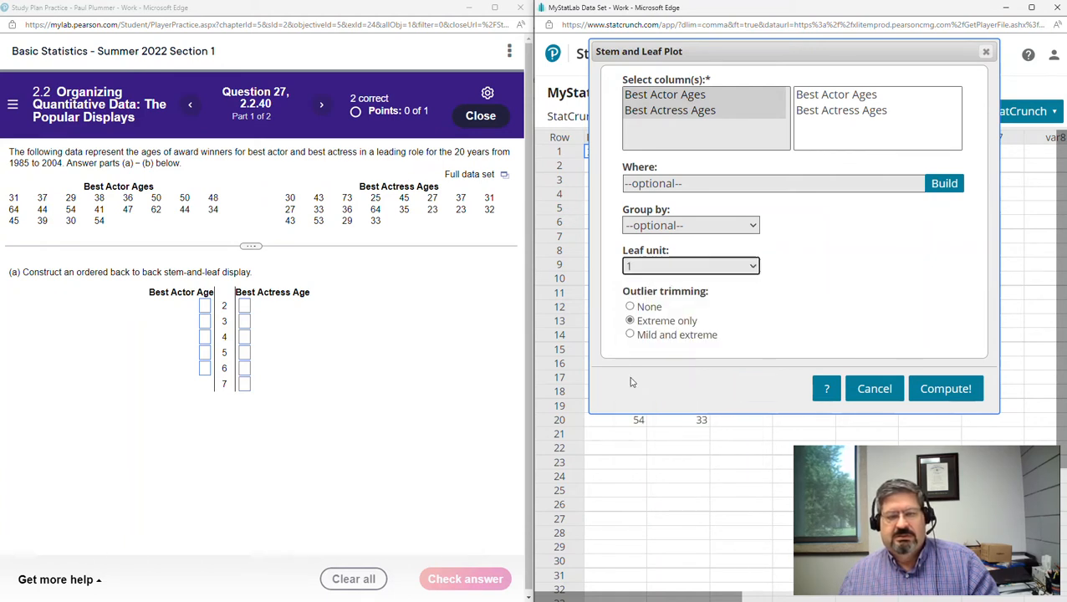
click(739, 269)
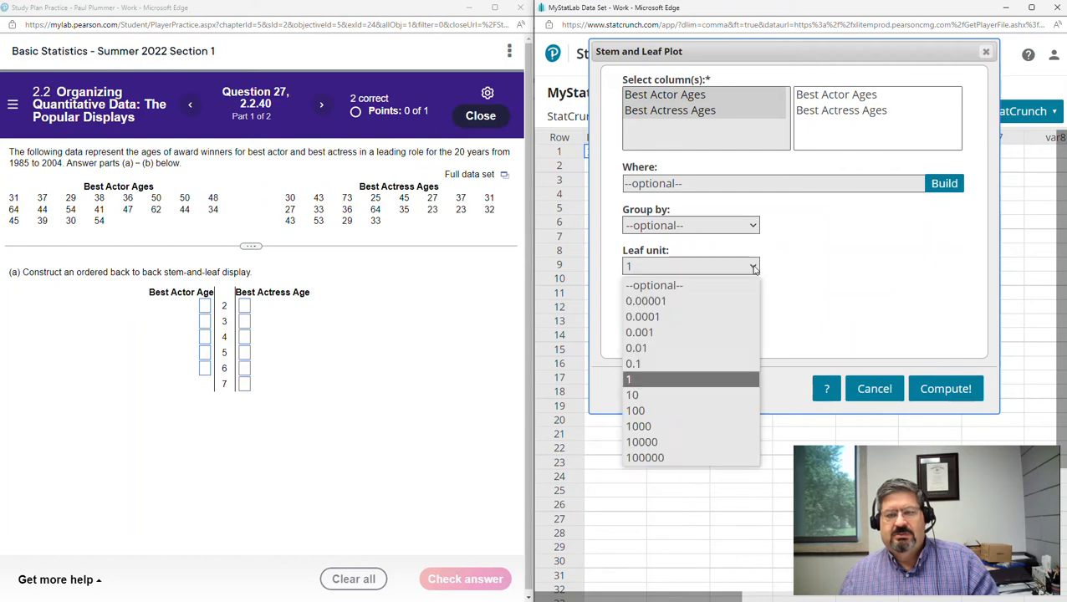
click(683, 285)
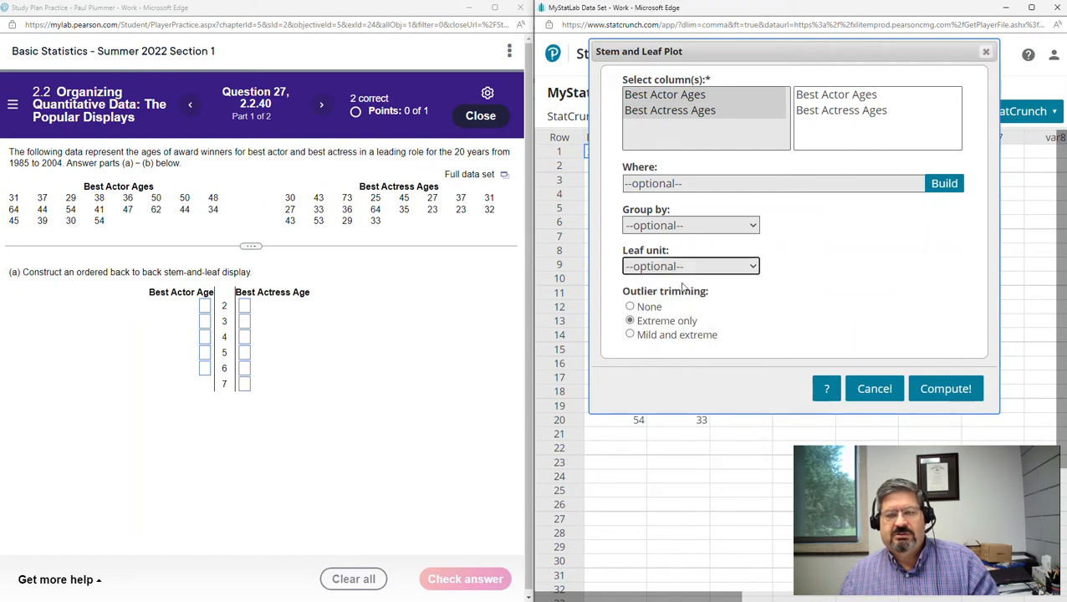
click(954, 392)
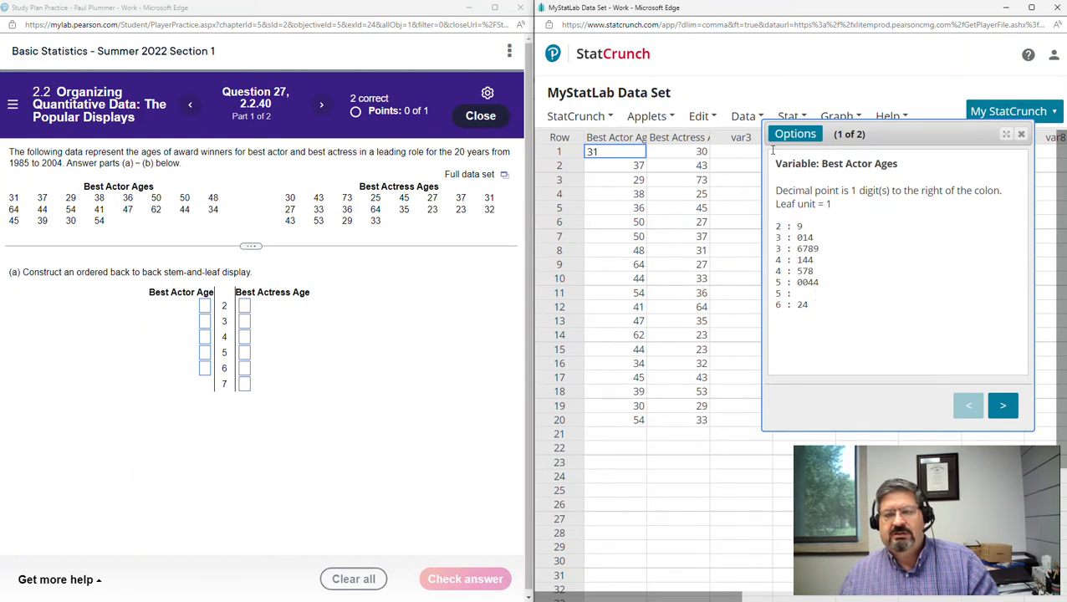
Edit the stem-and-leaf plots to use a leaf unit of 1, recompute them, and reposition the results window
click(795, 136)
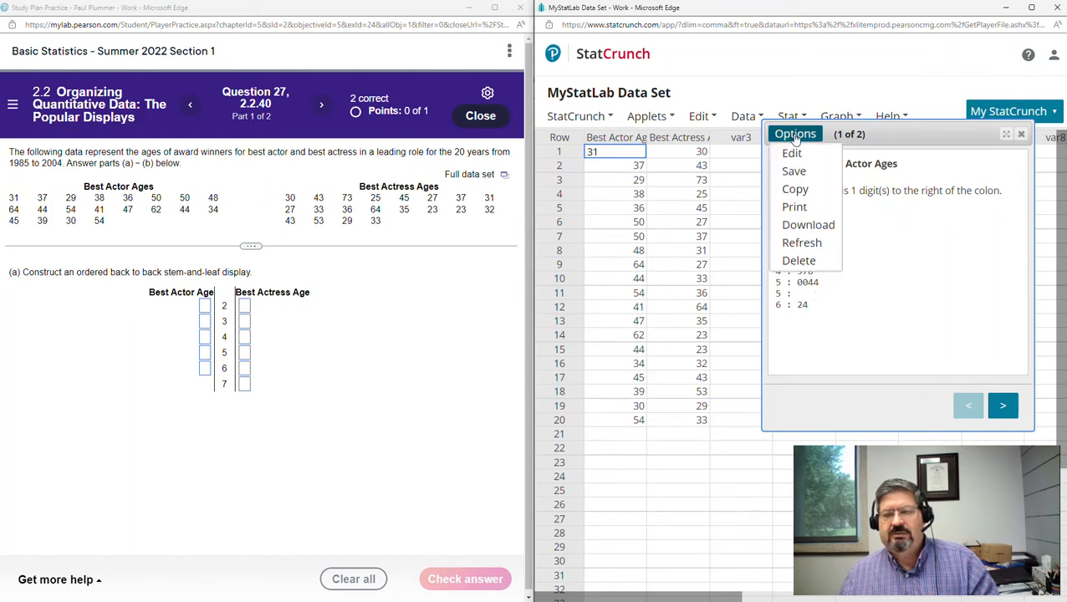
click(791, 153)
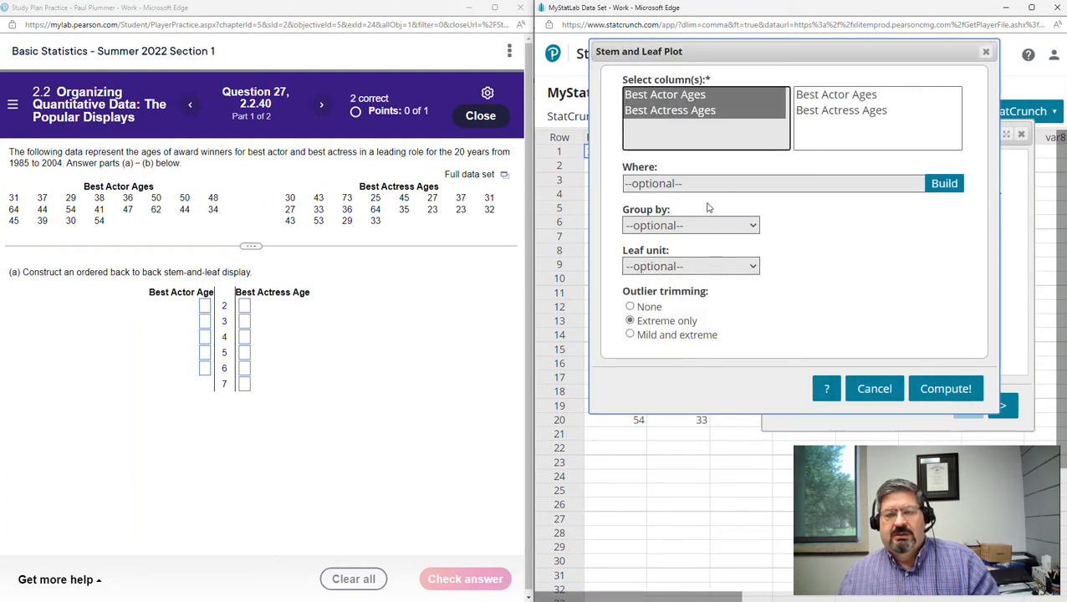
click(679, 266)
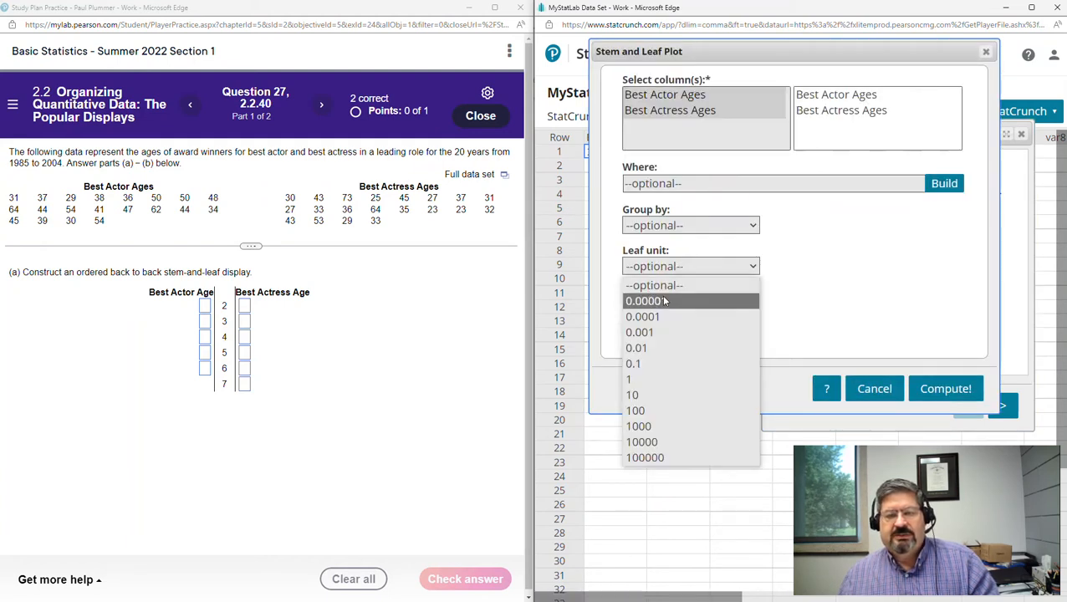
click(629, 381)
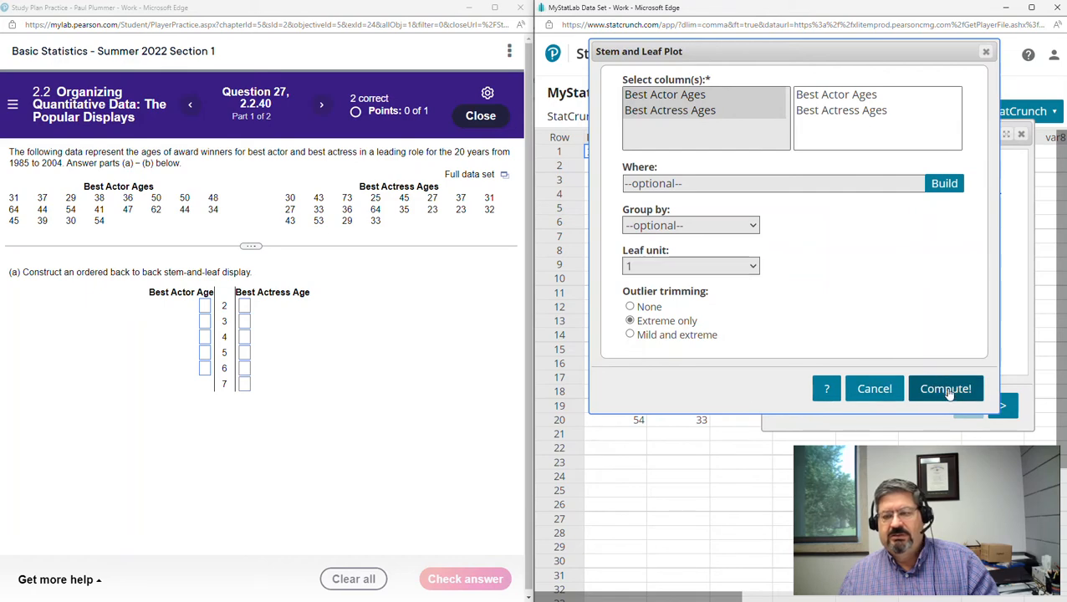
click(946, 389)
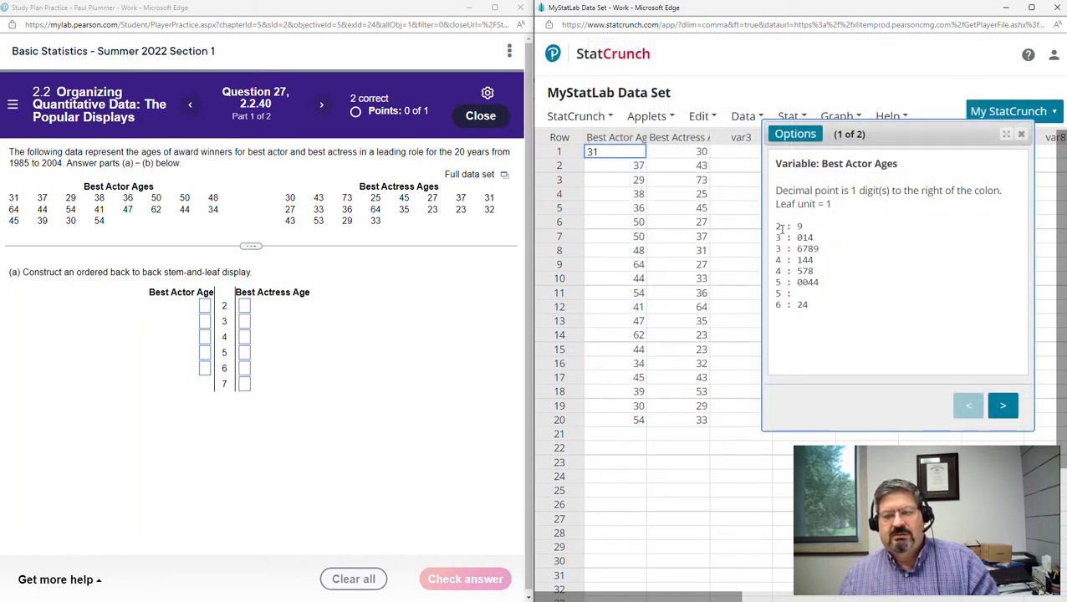
drag(893, 136, 736, 122)
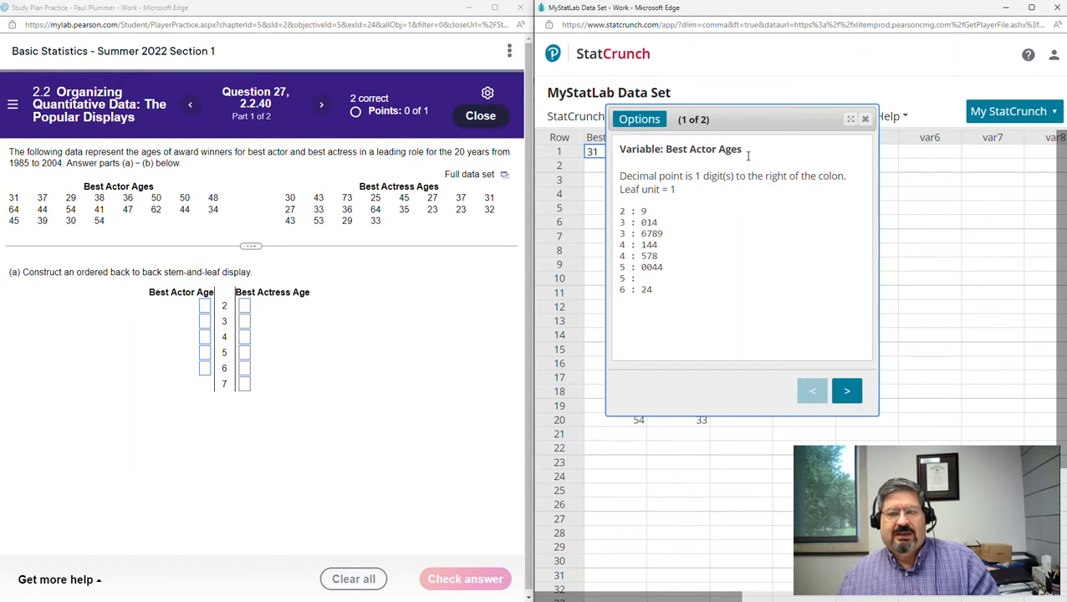
Enter the Best Actor leaves in descending order: 9 for stem 2 and 9876410 for stem 3
click(205, 307)
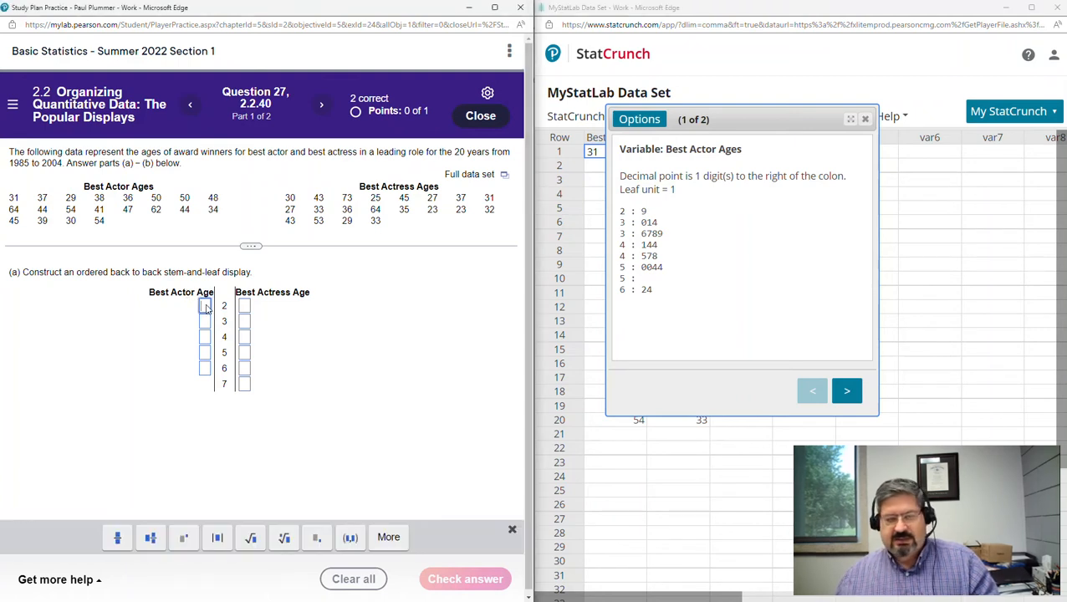
text(9)
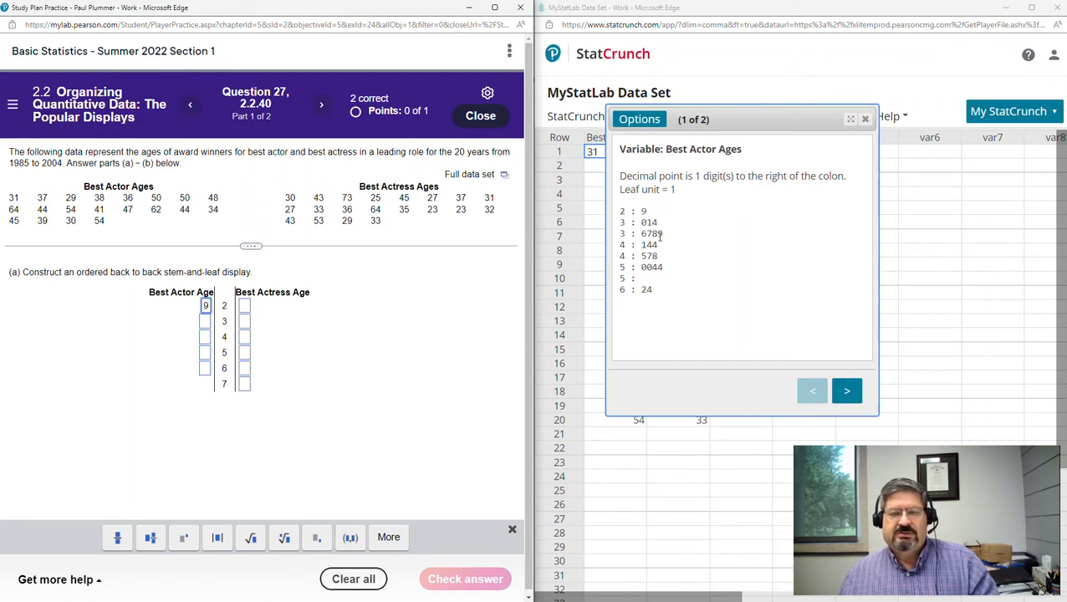
click(204, 326)
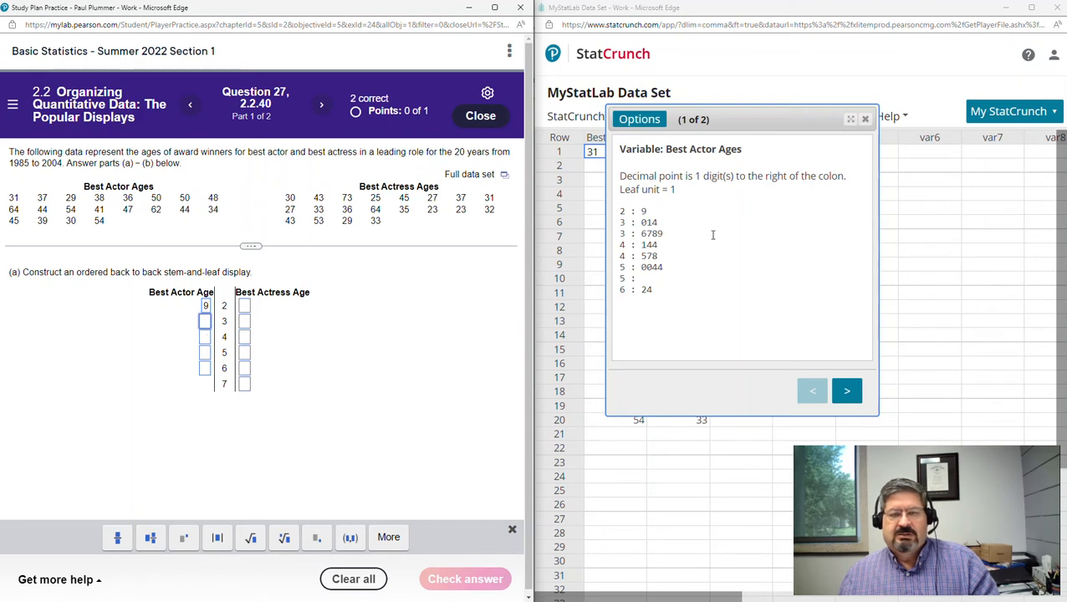
text(988)
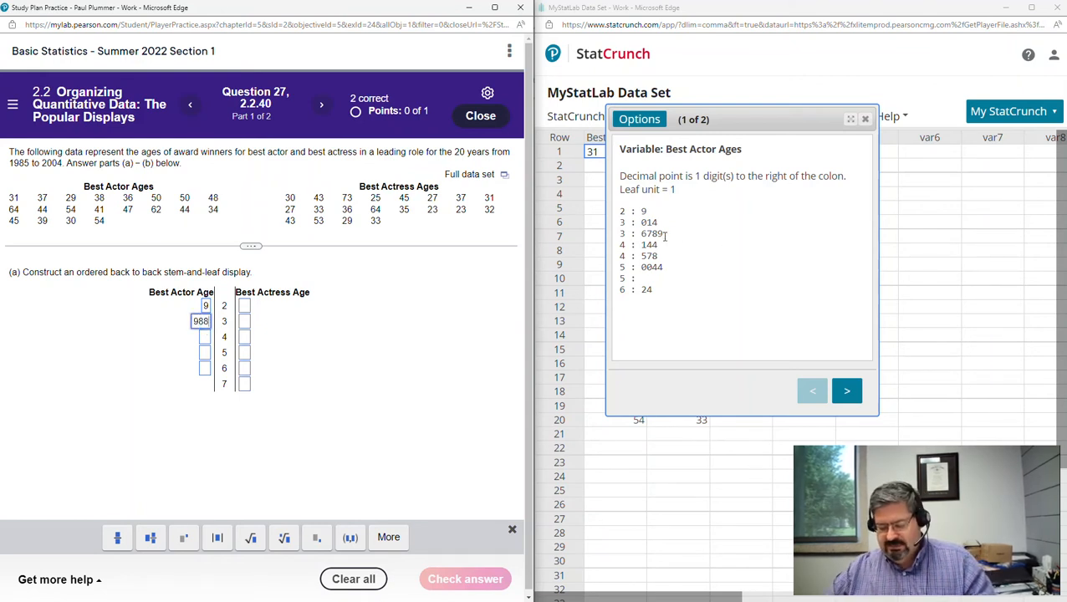
key(BackSpace)
text(766)
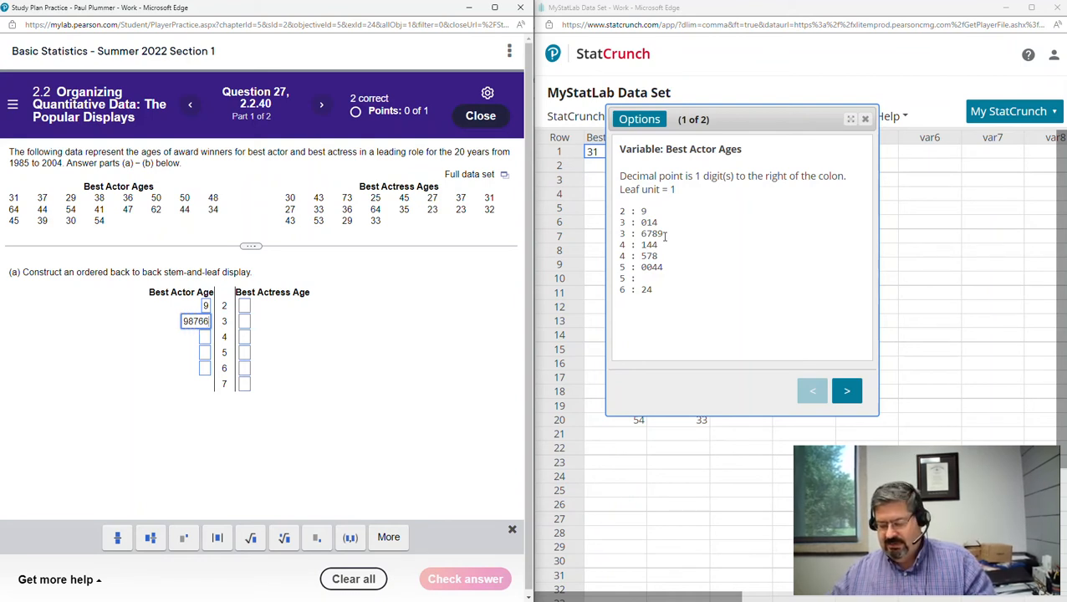
text(4)
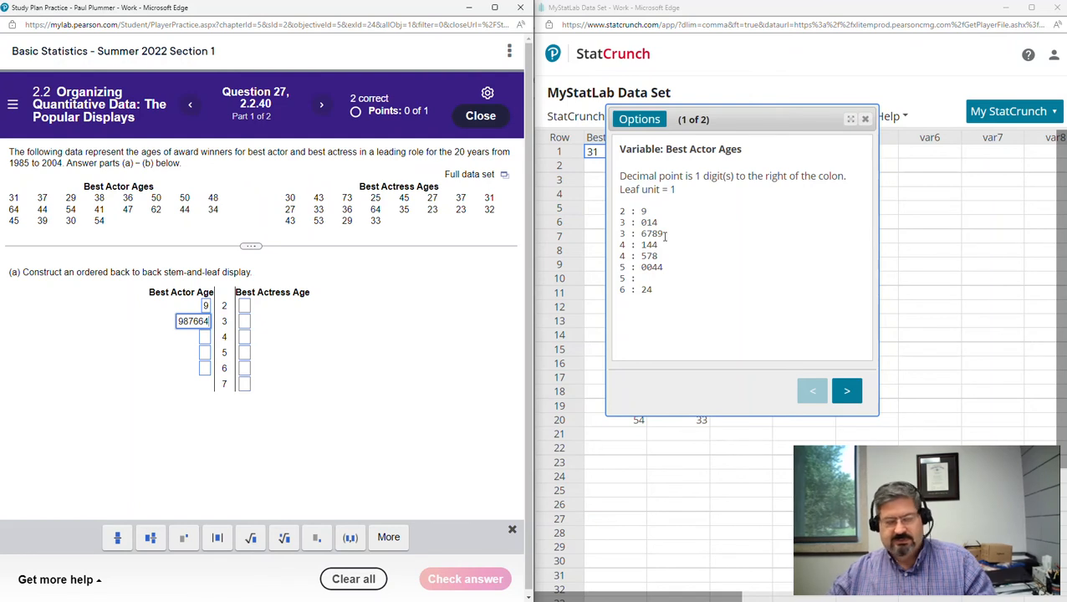
key(BackSpace)
key(BackSpace)
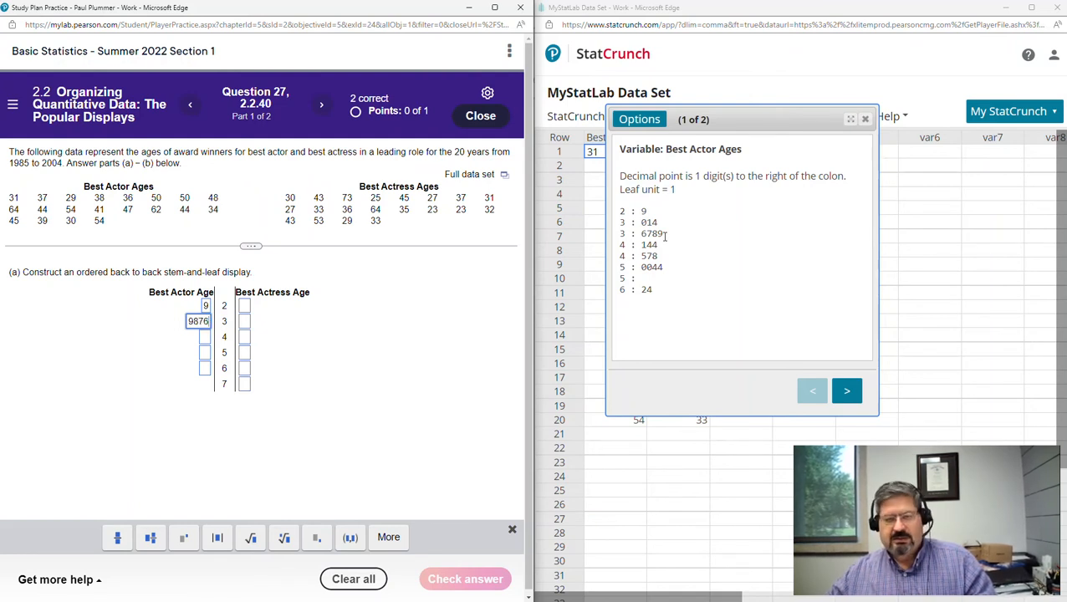
text(4)
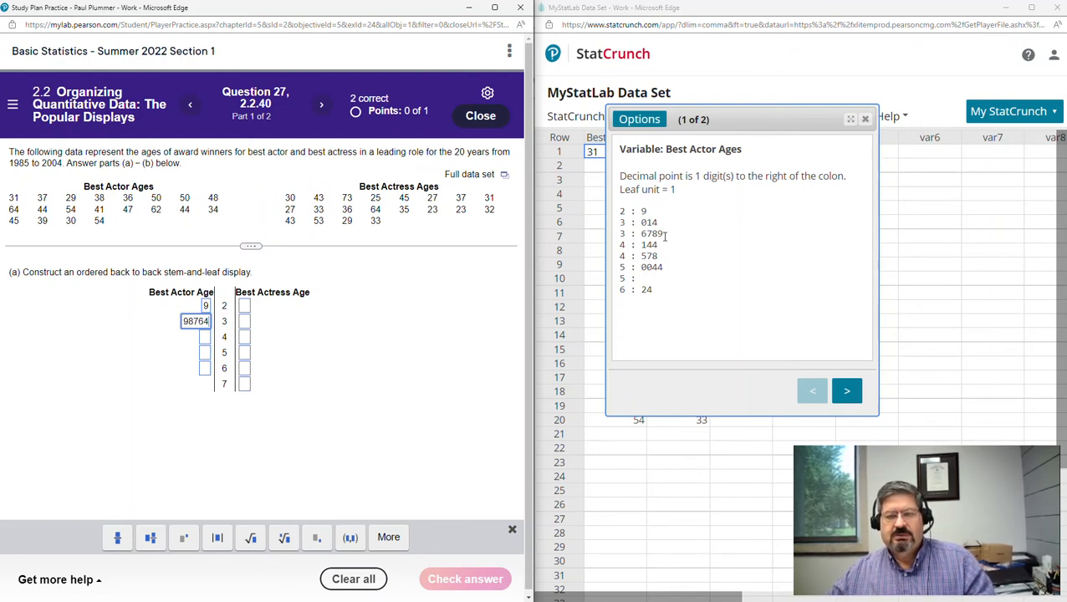
text(10)
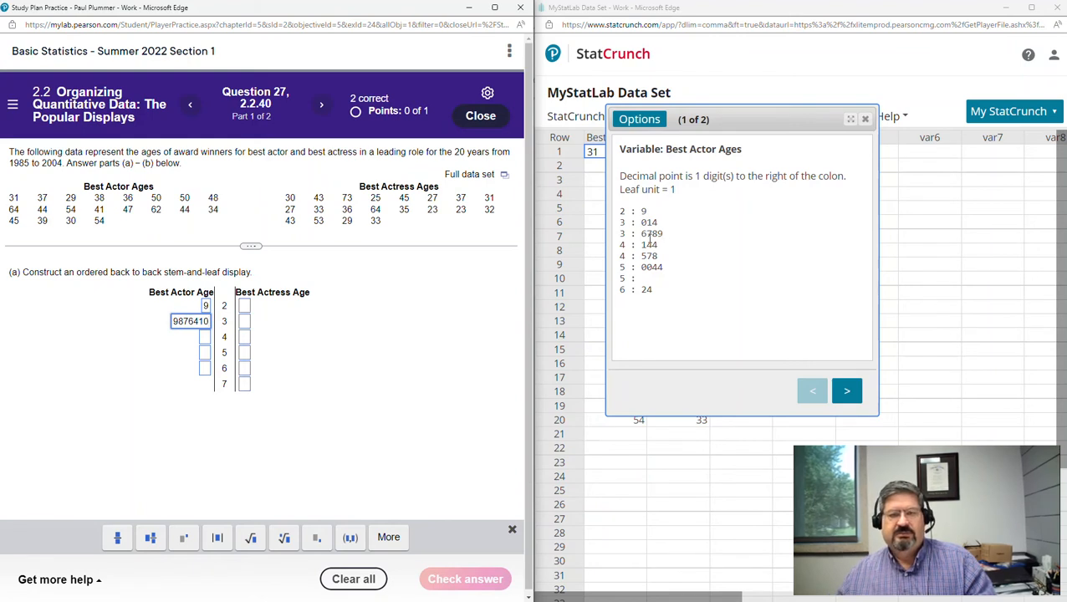
Enter the Best Actor leaves 875441 for stem 4 and move on to the stem 5 entry
click(204, 337)
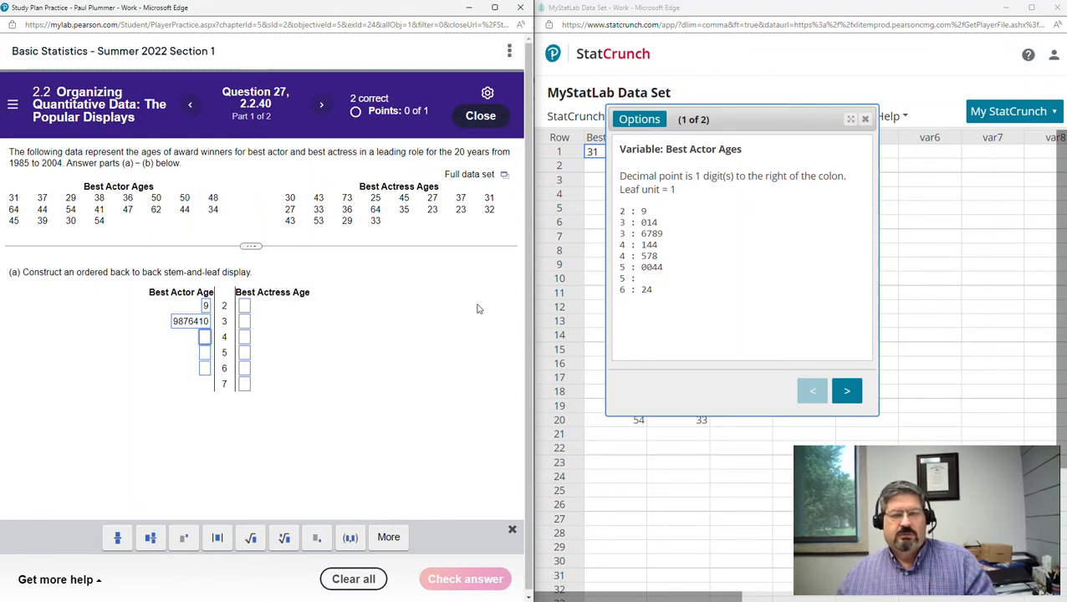
text(8)
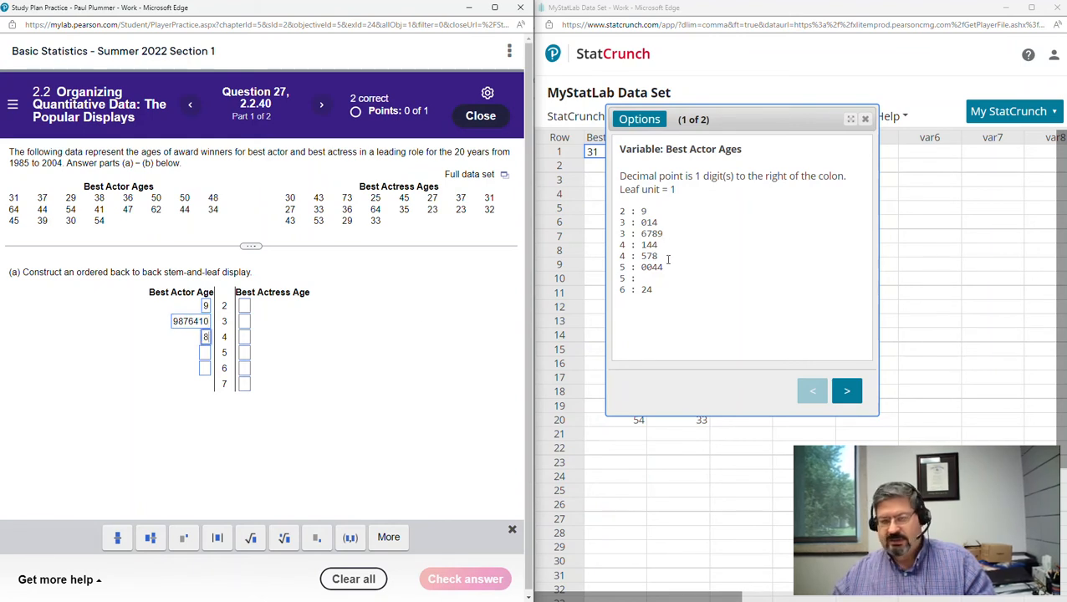
text(75)
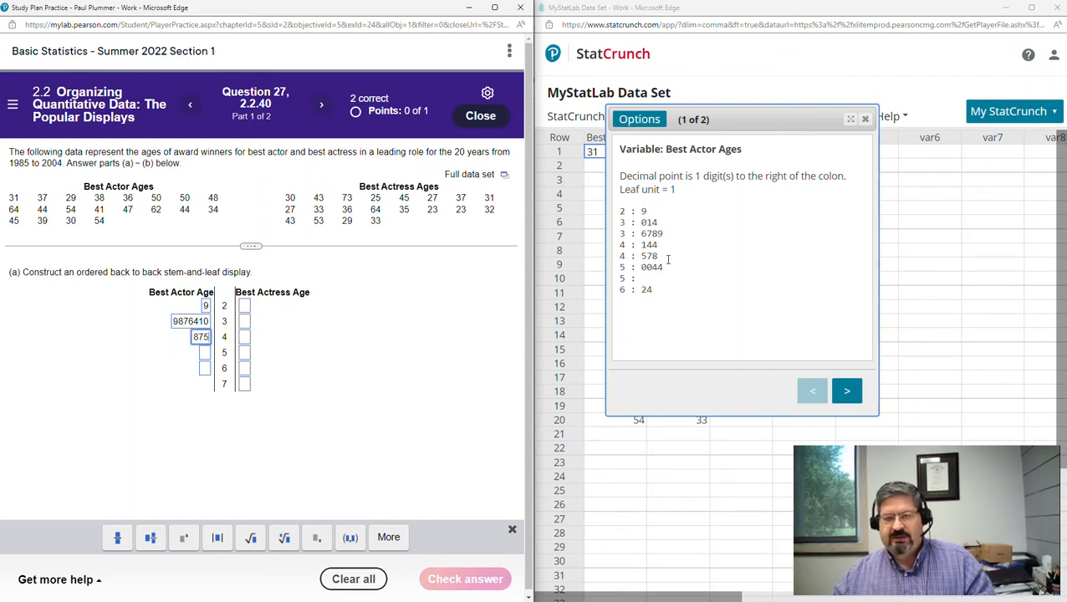
text(441)
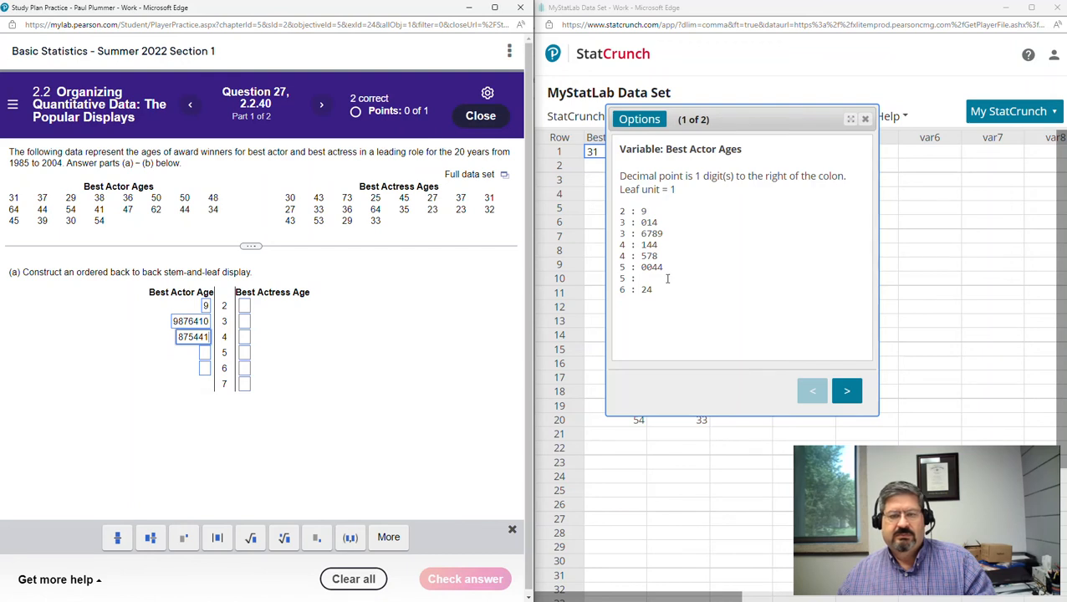
key(Tab)
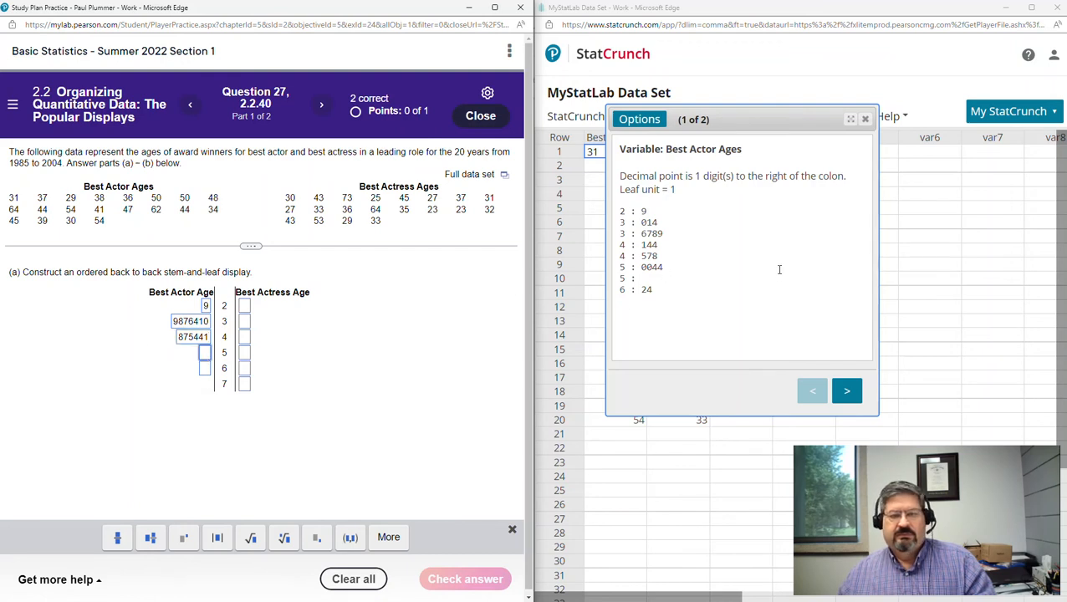
Enter the Best Actor leaves in descending order: 4400 for stem 5 and 42 for stem 6
text(44)
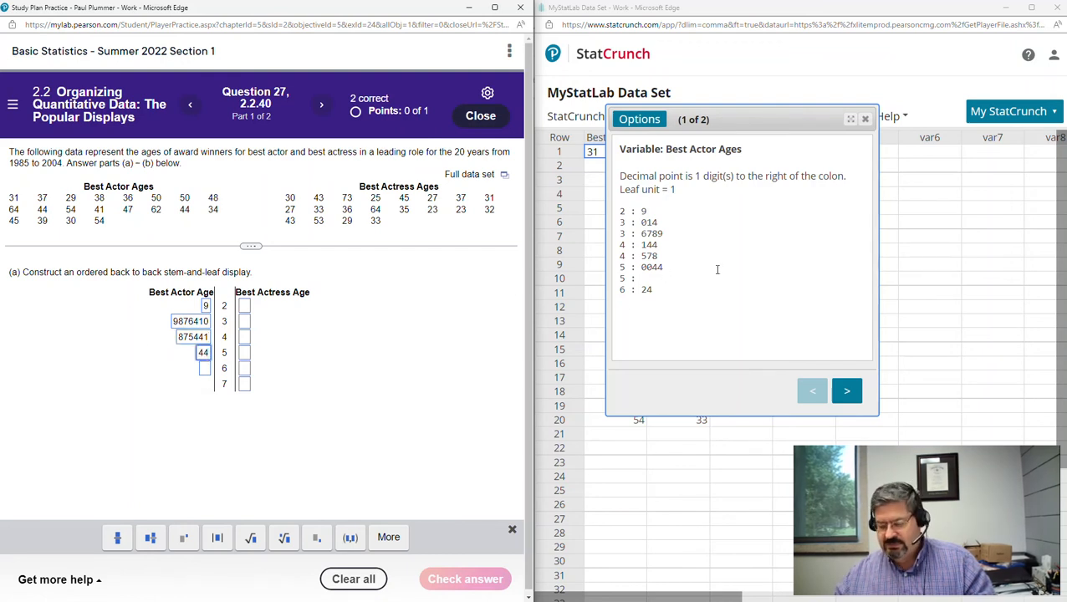
text(00)
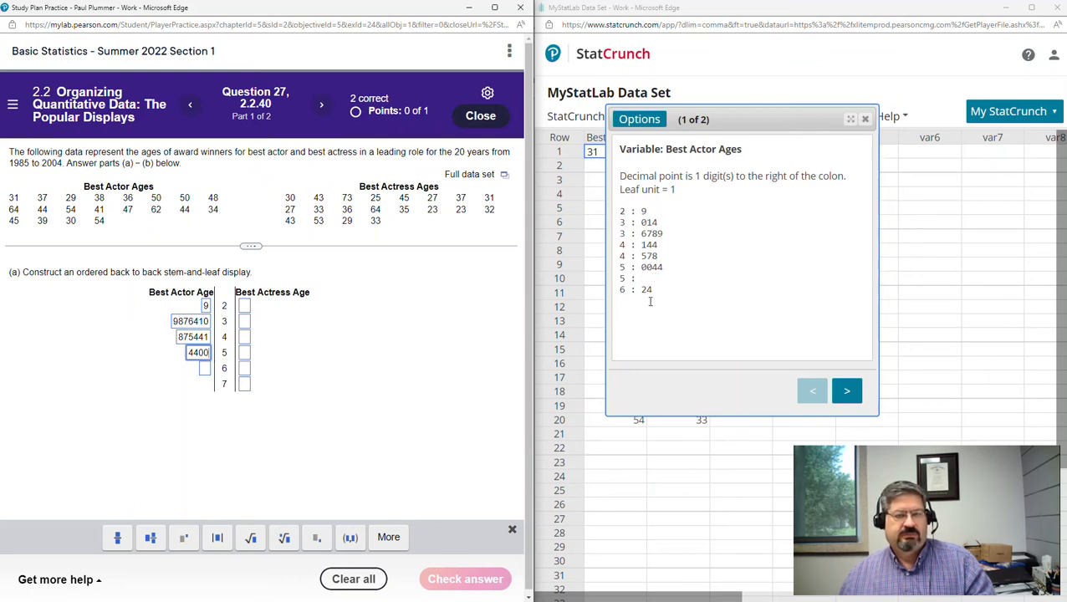
click(205, 372)
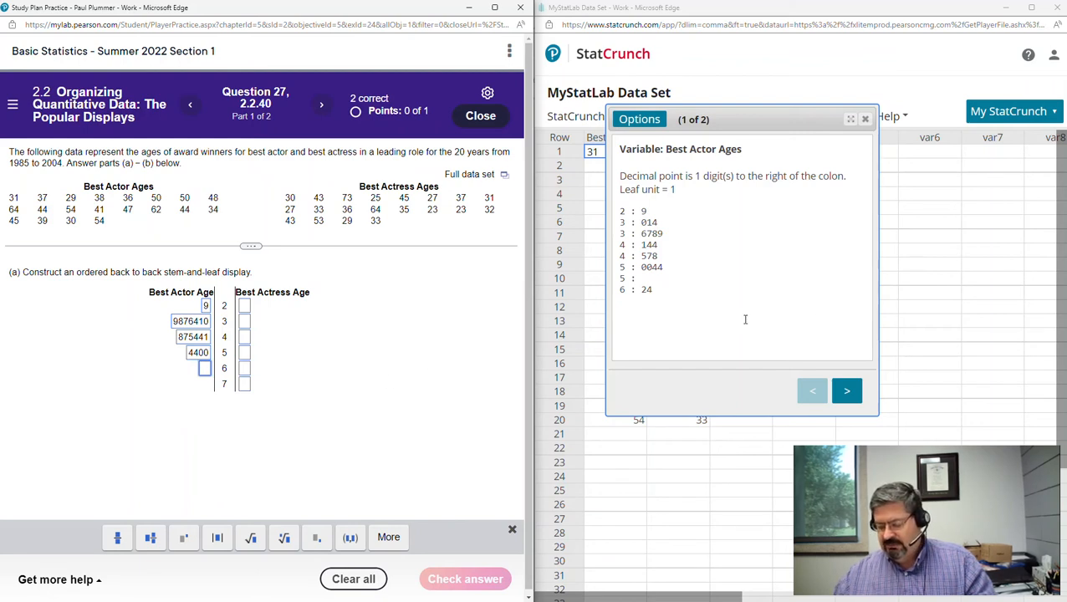
text(42)
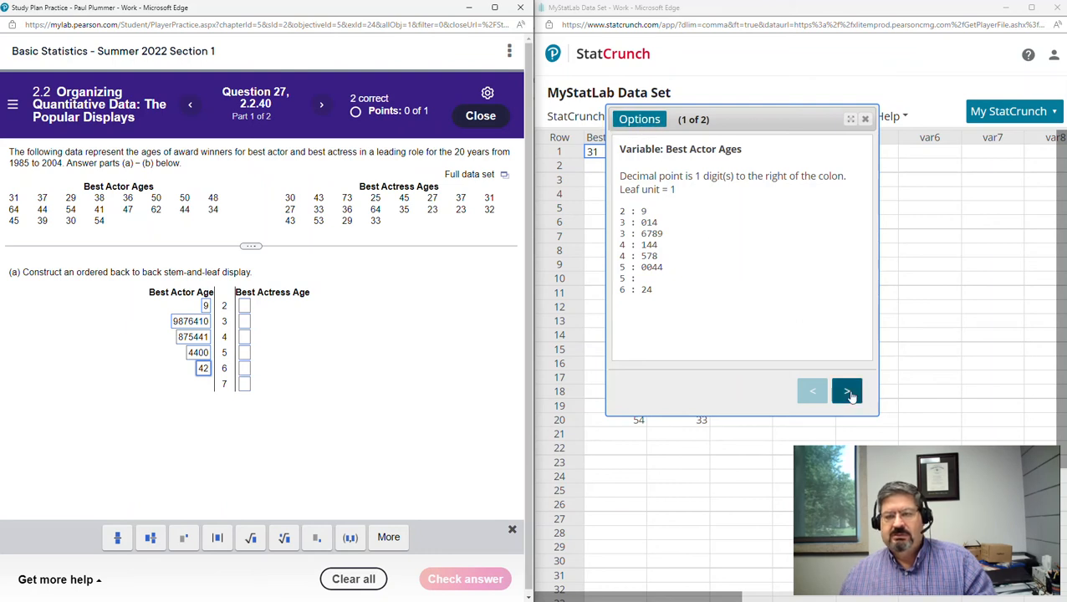
Recompute the stem-and-leaf plots with leaf unit 1 for both age columns and display the Best Actress Ages plot
click(641, 122)
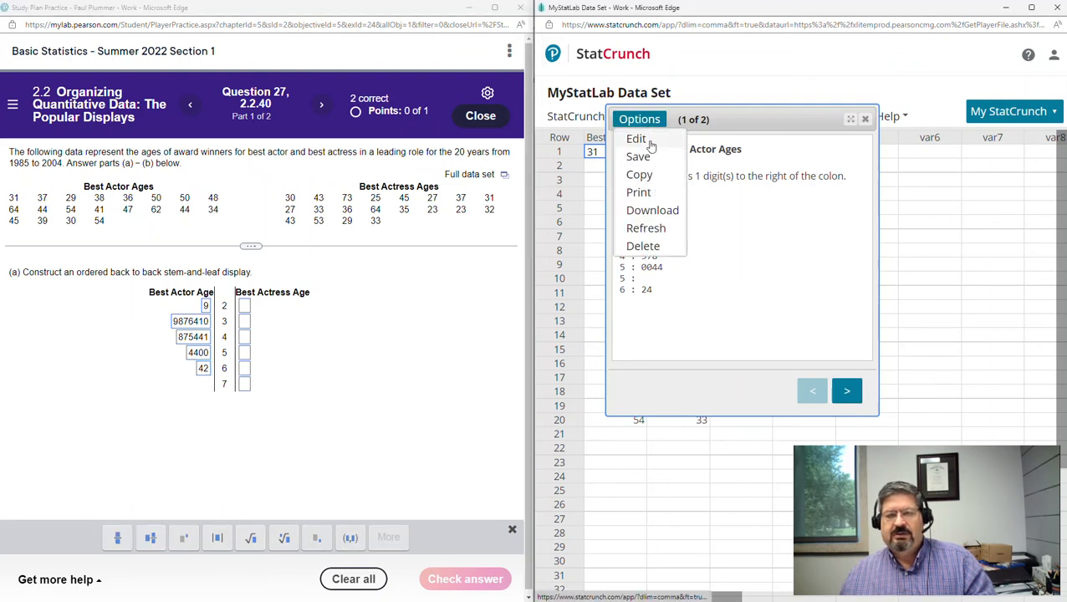
click(635, 139)
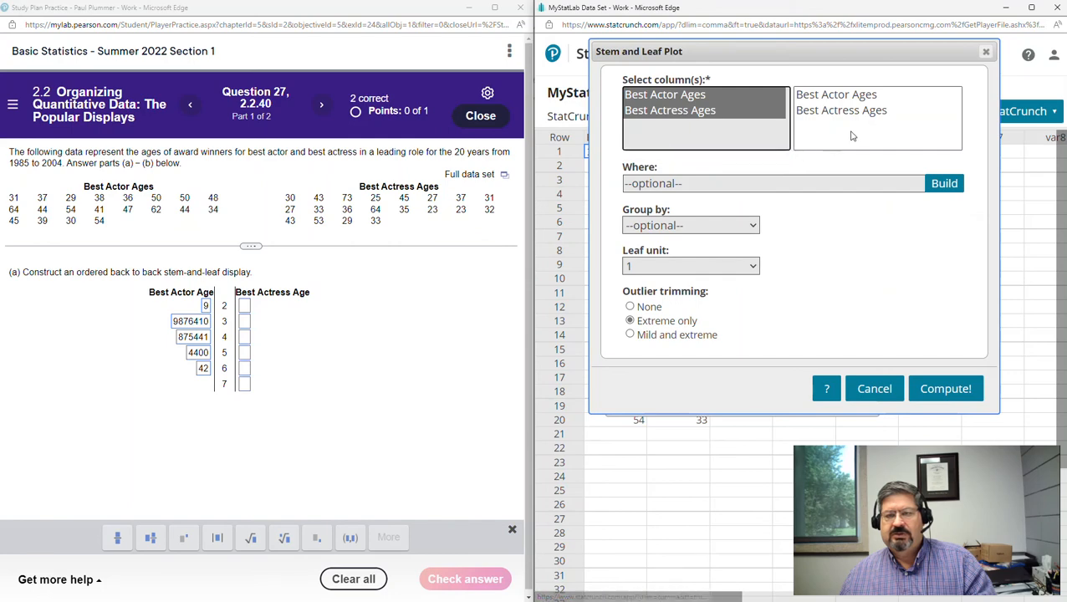
click(939, 389)
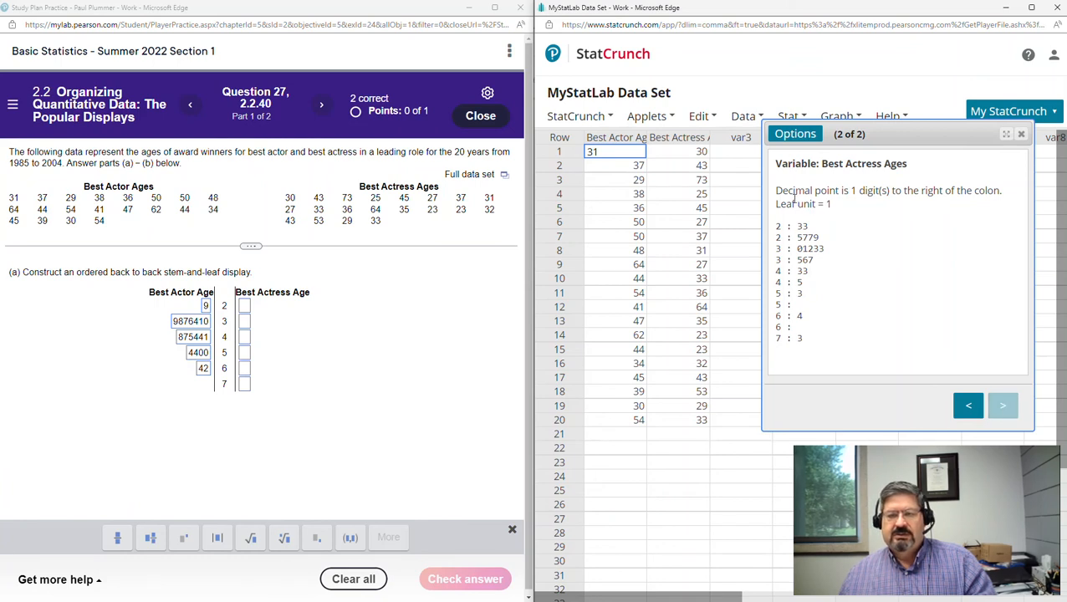
Enter the Best Actress leaves in ascending order: 335779 for stem 2 and 01233567 for stem 3
click(243, 307)
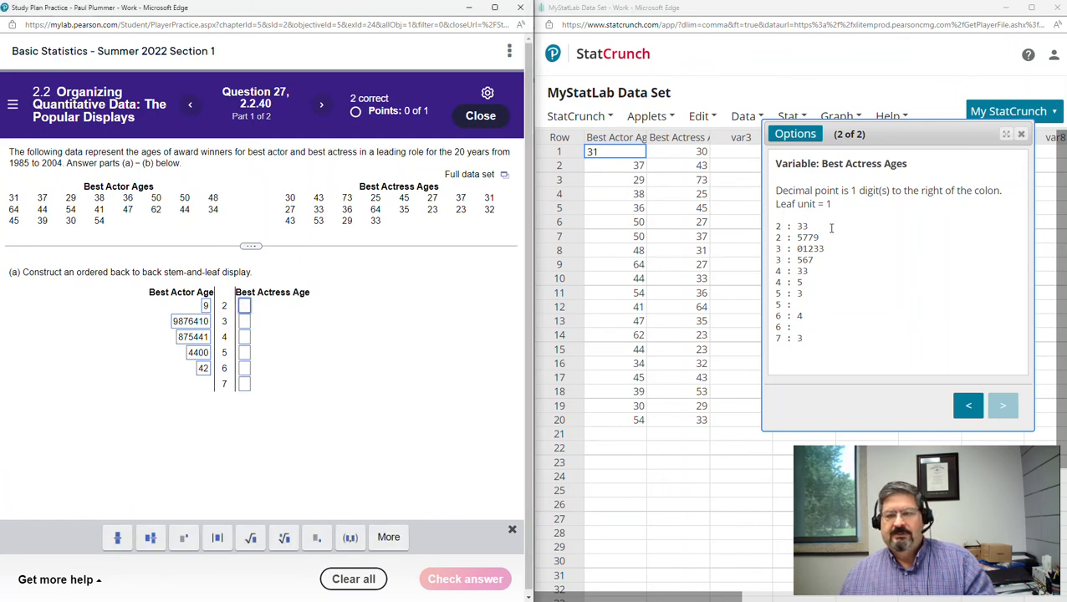
text(33)
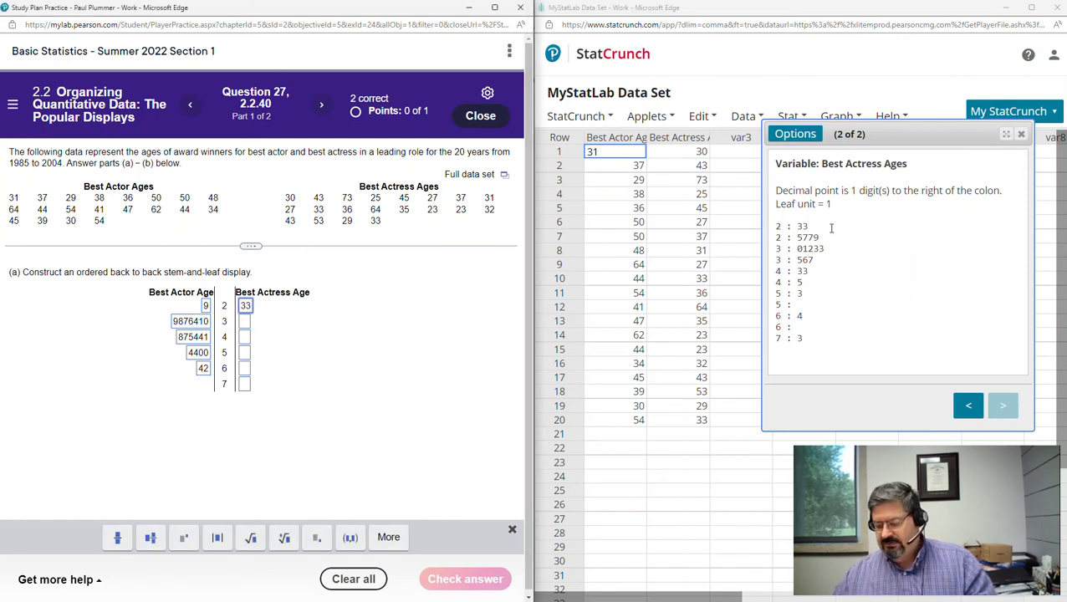
text(5779)
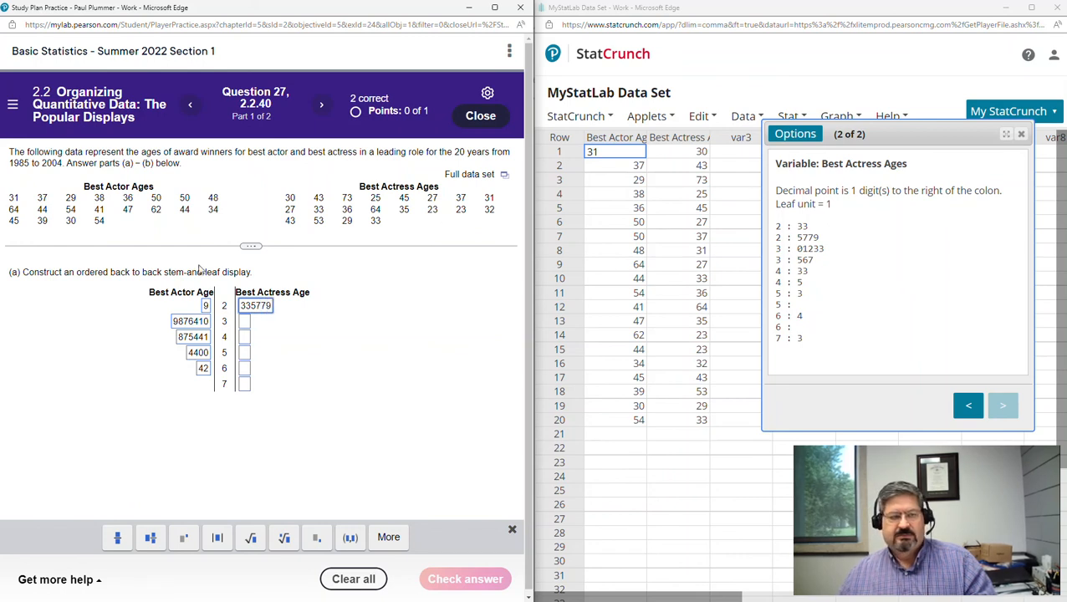
click(243, 323)
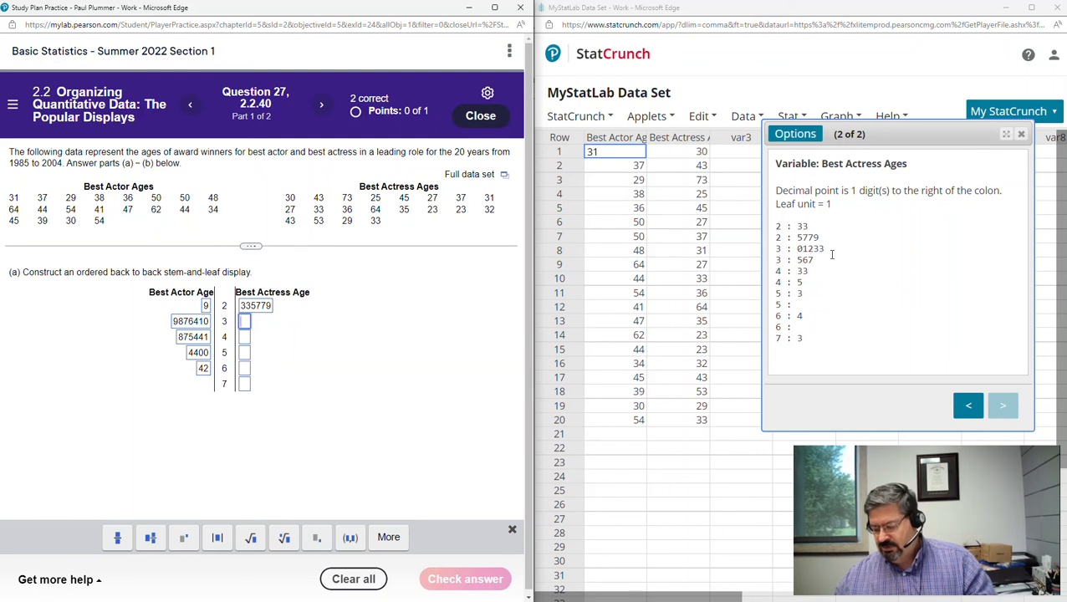
text(01)
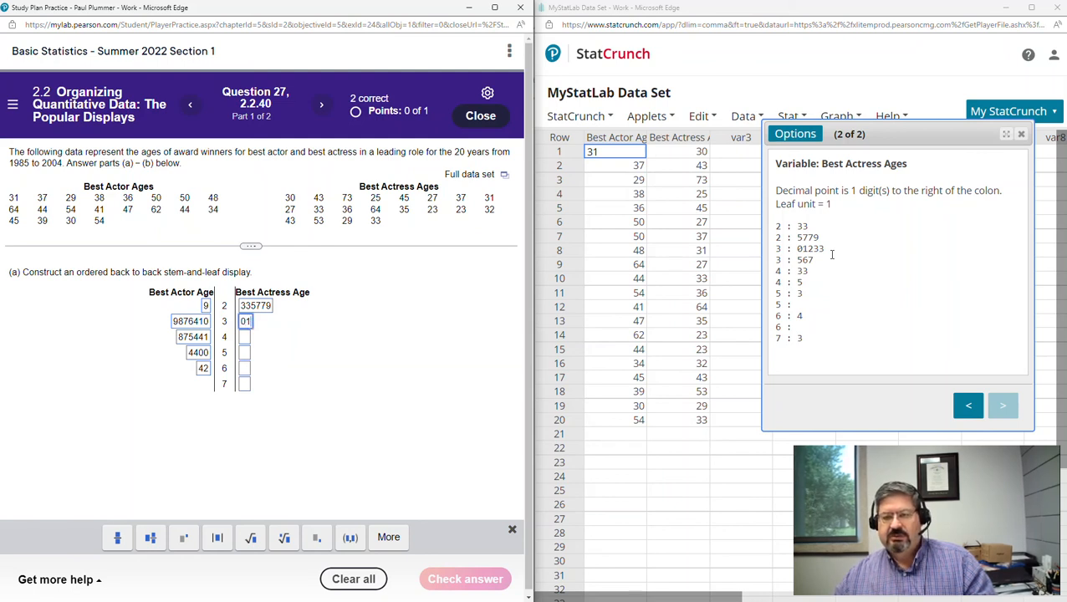
text(233)
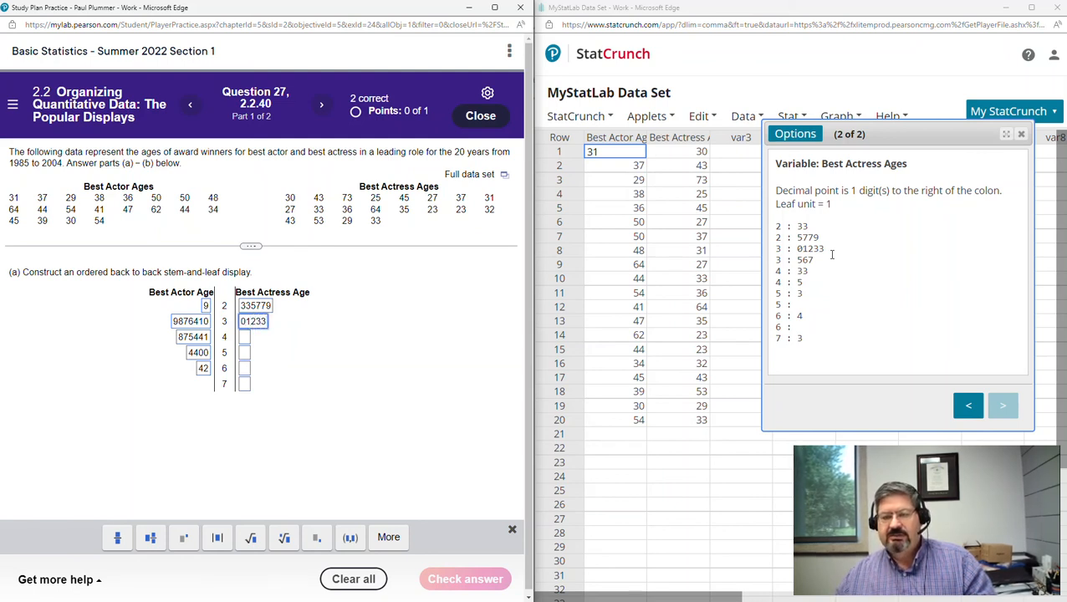
text(567)
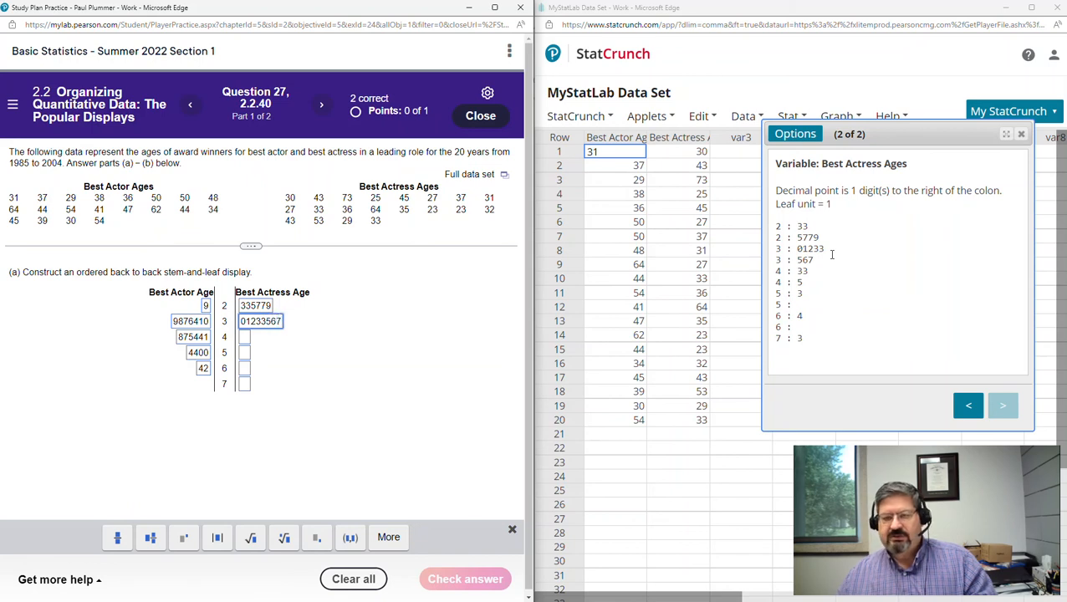
Enter the Best Actress leaves 335, 3, 4 and 3 for stems 4 through 7, then check part (a) and continue to part (b)
click(245, 338)
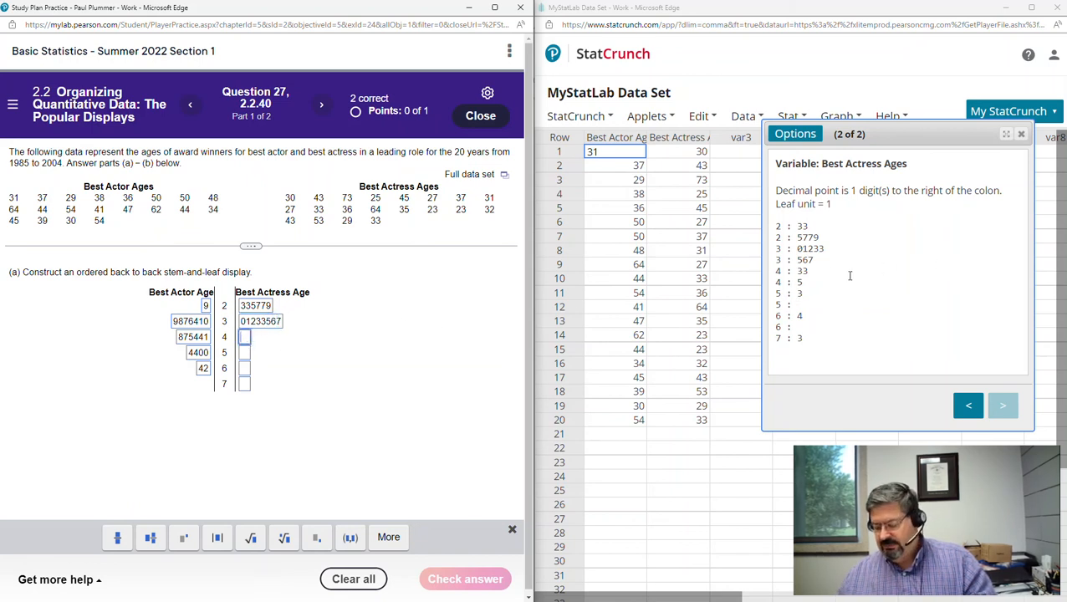
text(335)
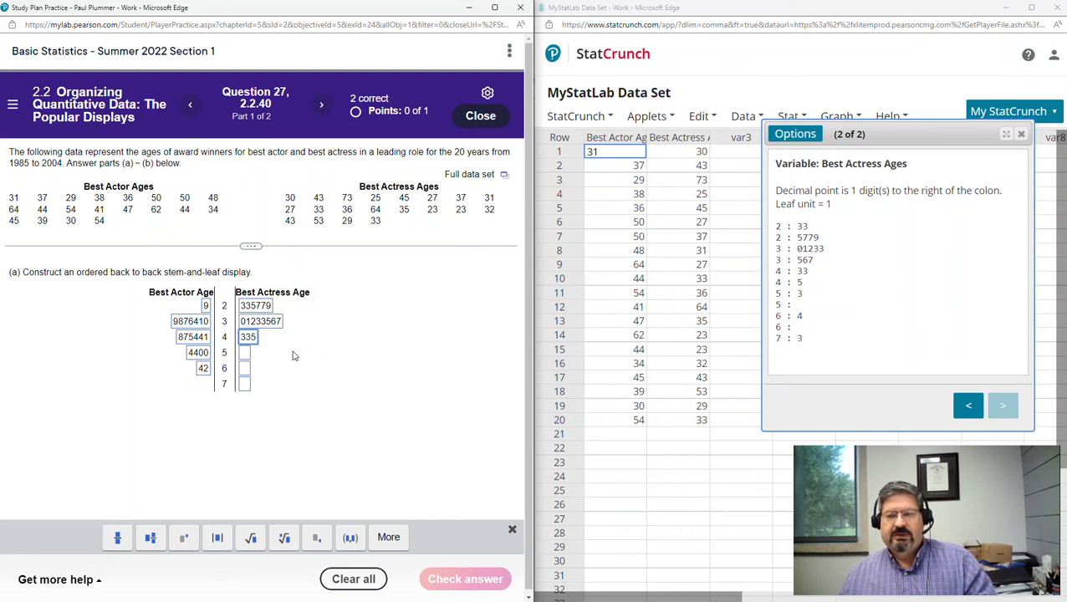
click(246, 353)
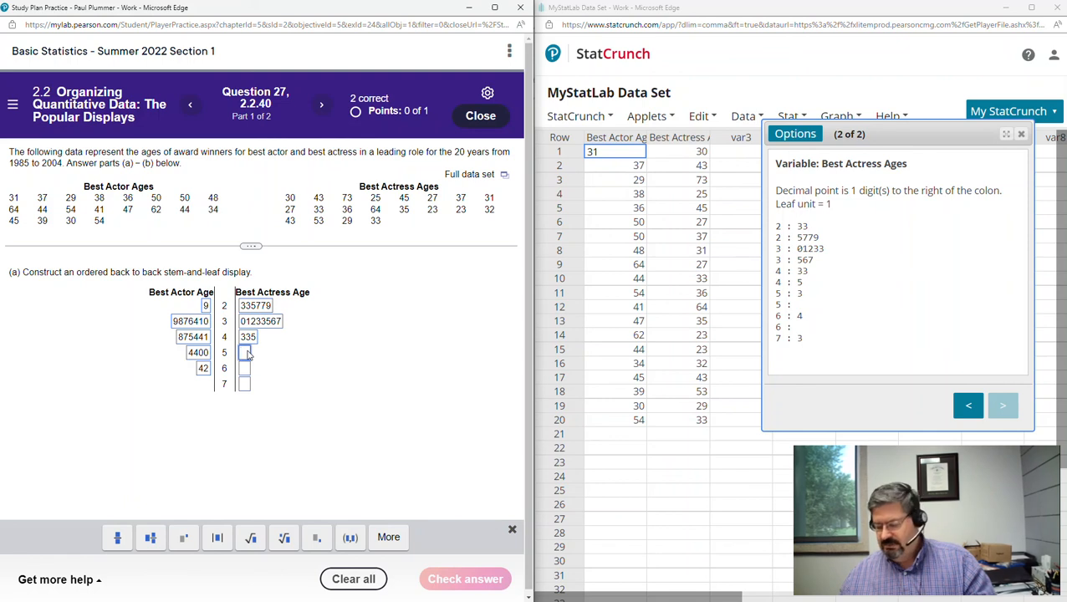
text(3)
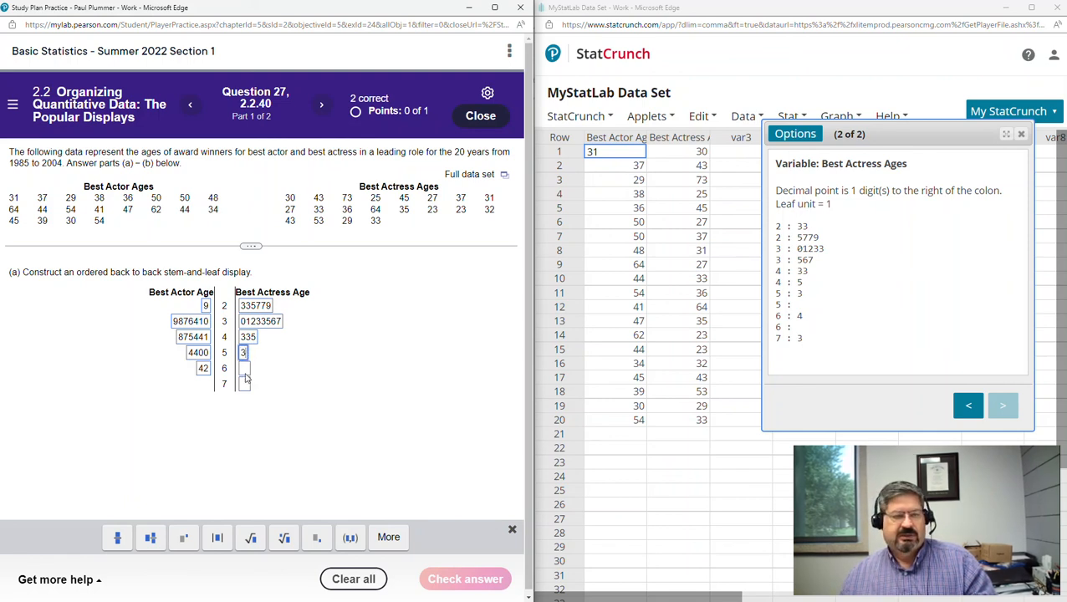
click(243, 372)
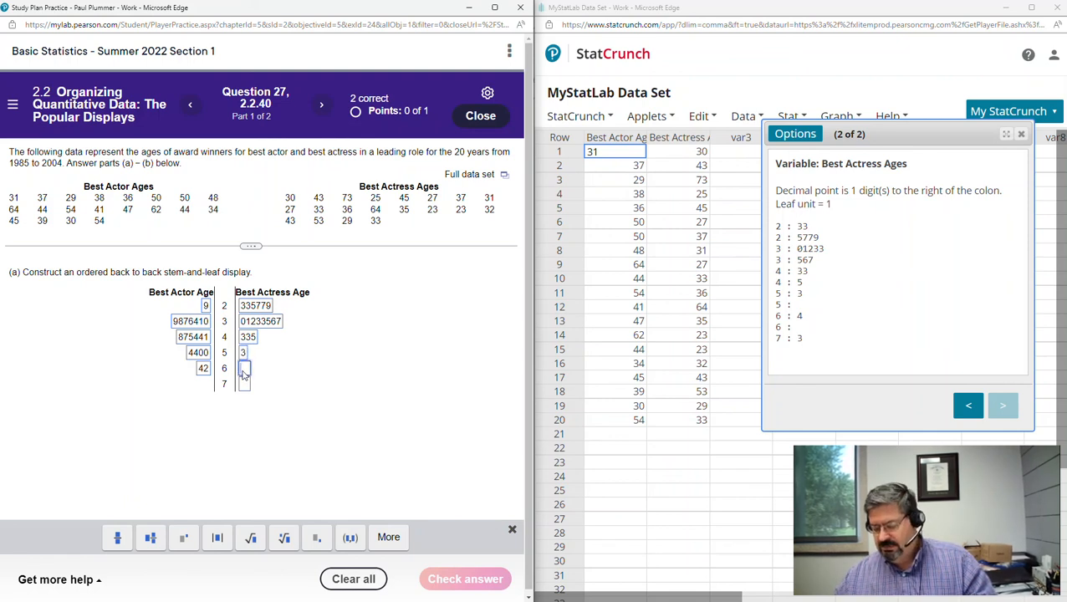
text(4)
click(244, 386)
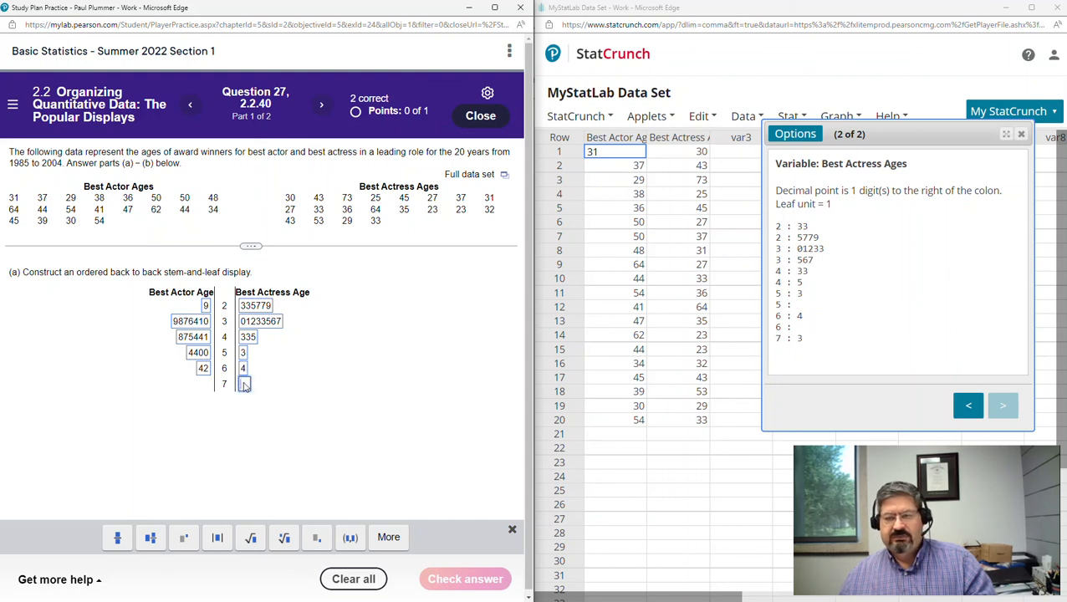
text(3)
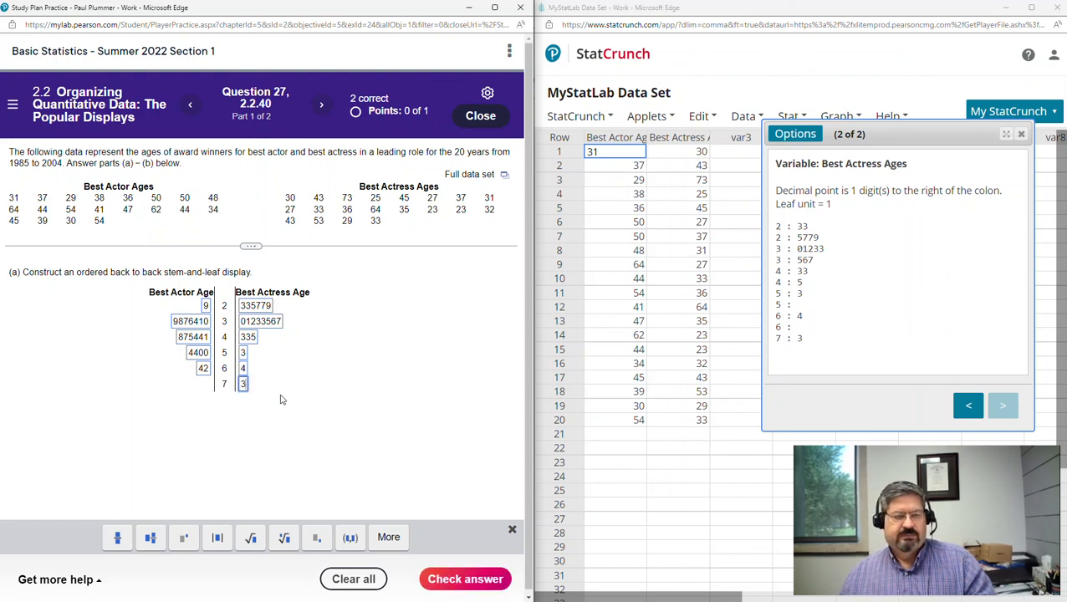
click(476, 579)
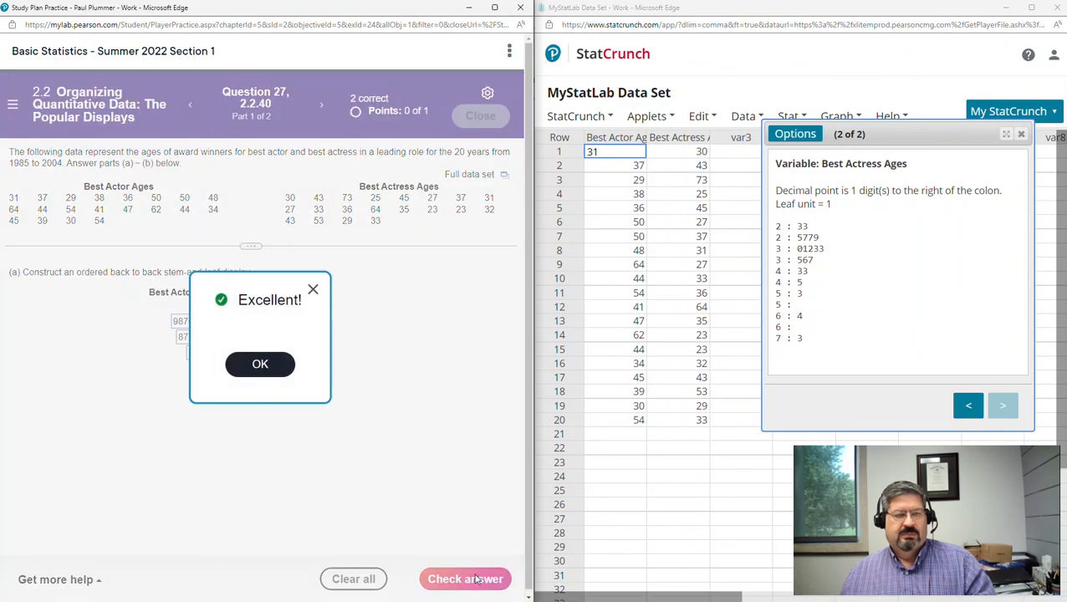
click(273, 365)
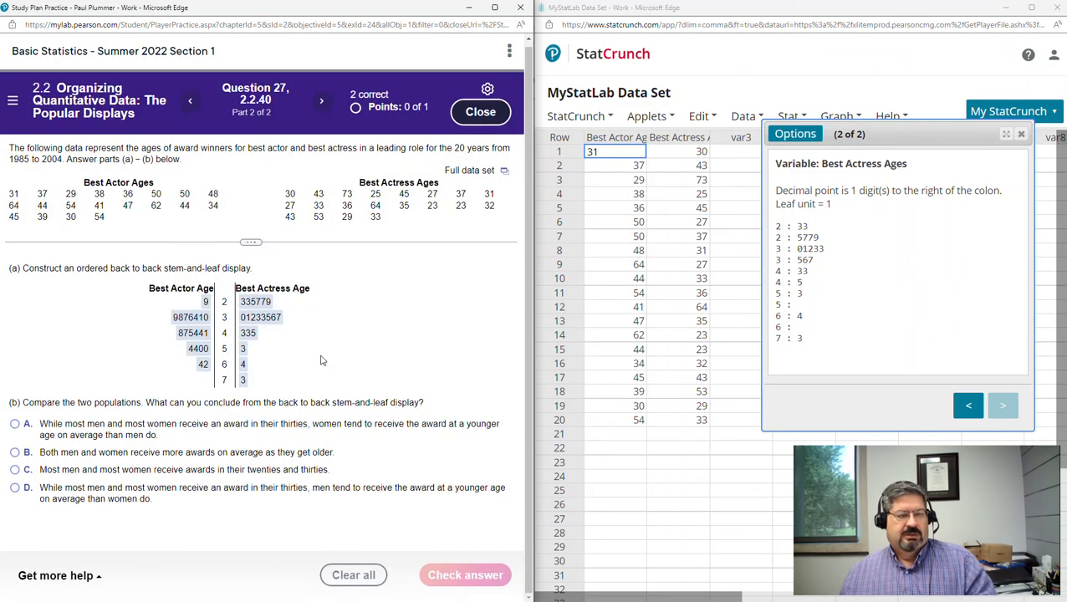